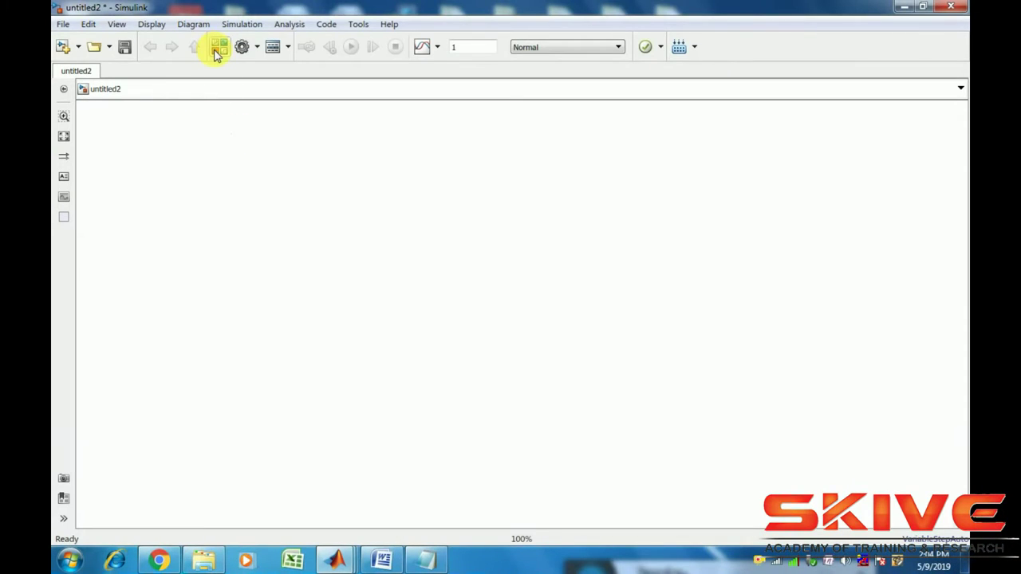
Search the Library Browser for 'sine' blocks.
click(217, 49)
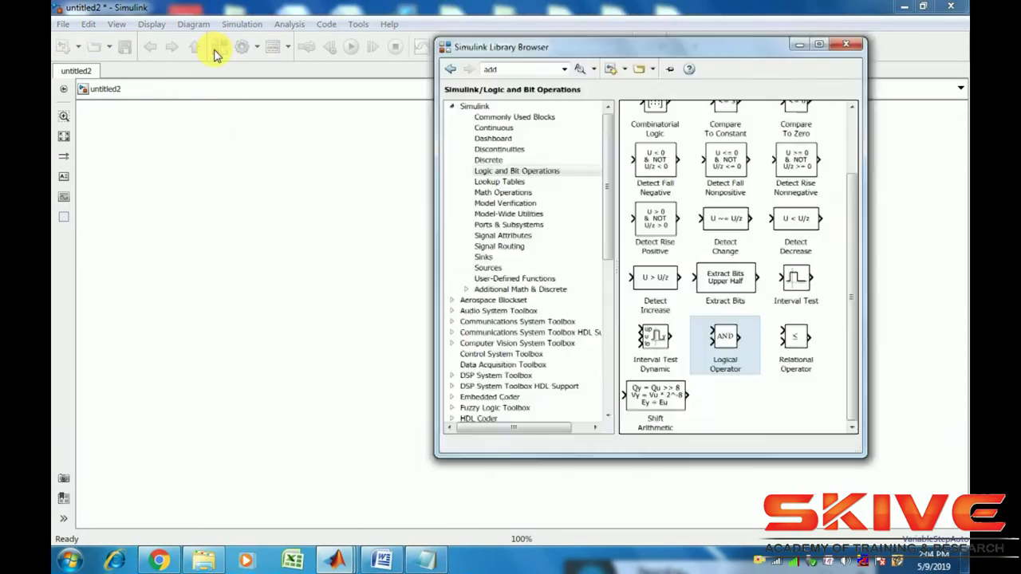
double_click(490, 68)
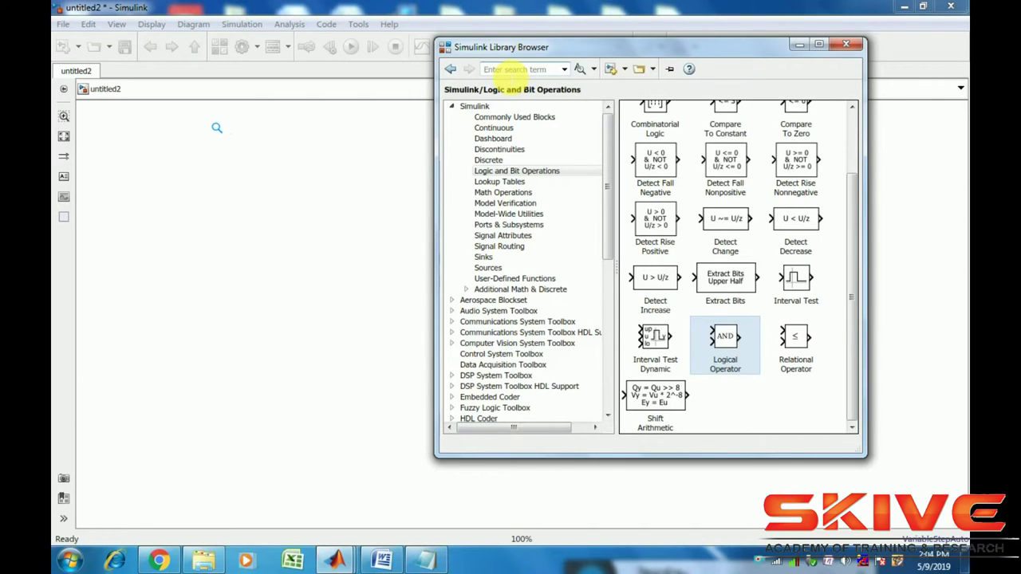
text(sine)
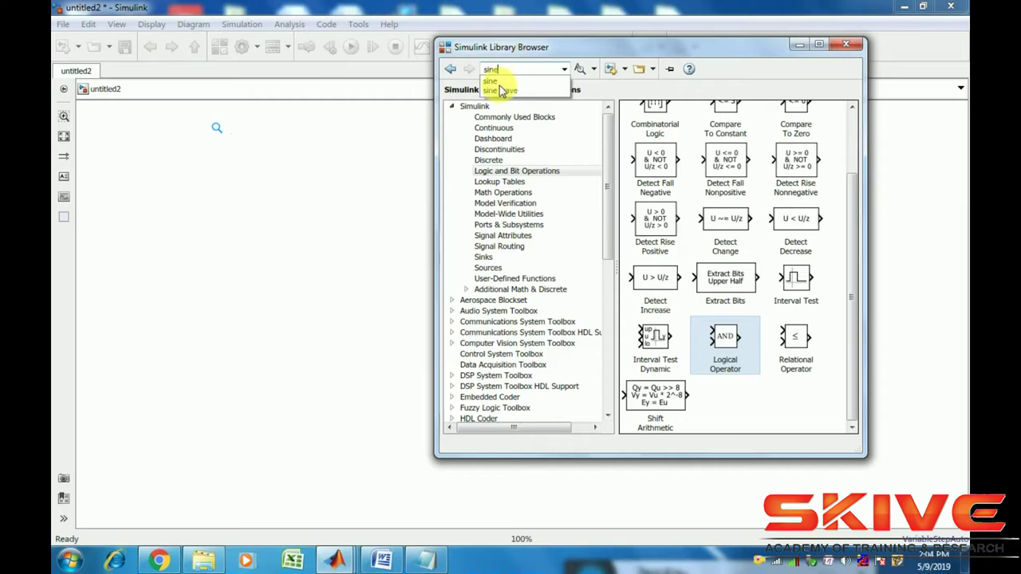
click(489, 80)
key(Return)
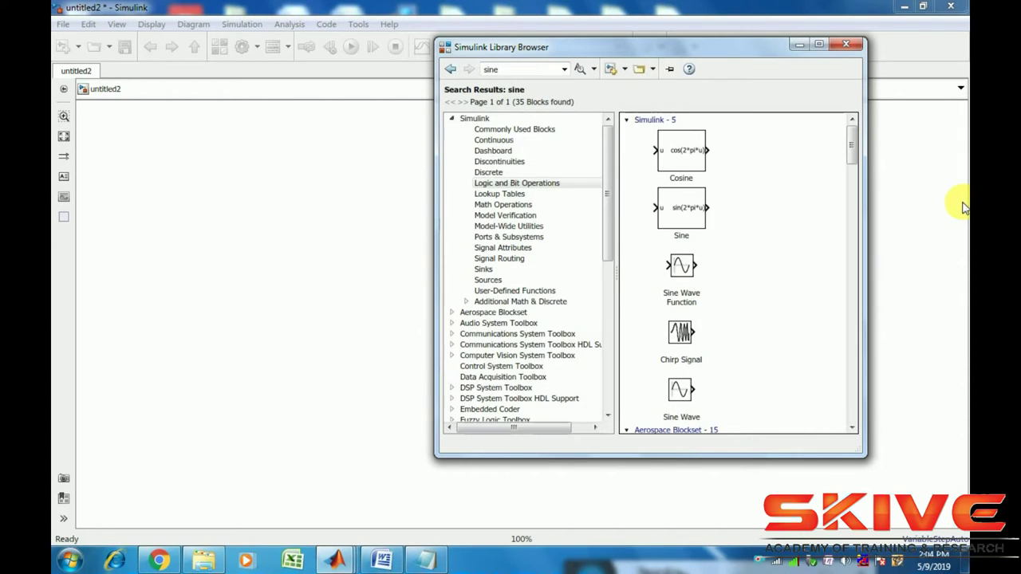
Add the Sine Wave block to untitled2 and move it to the upper left.
scroll(768, 336, down, 5)
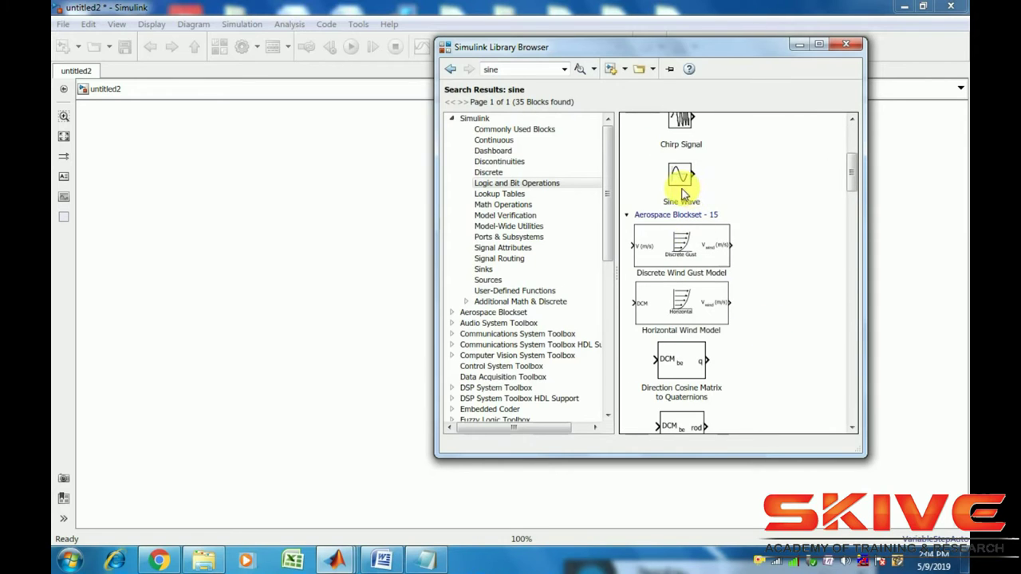
click(682, 188)
right_click(699, 190)
click(713, 198)
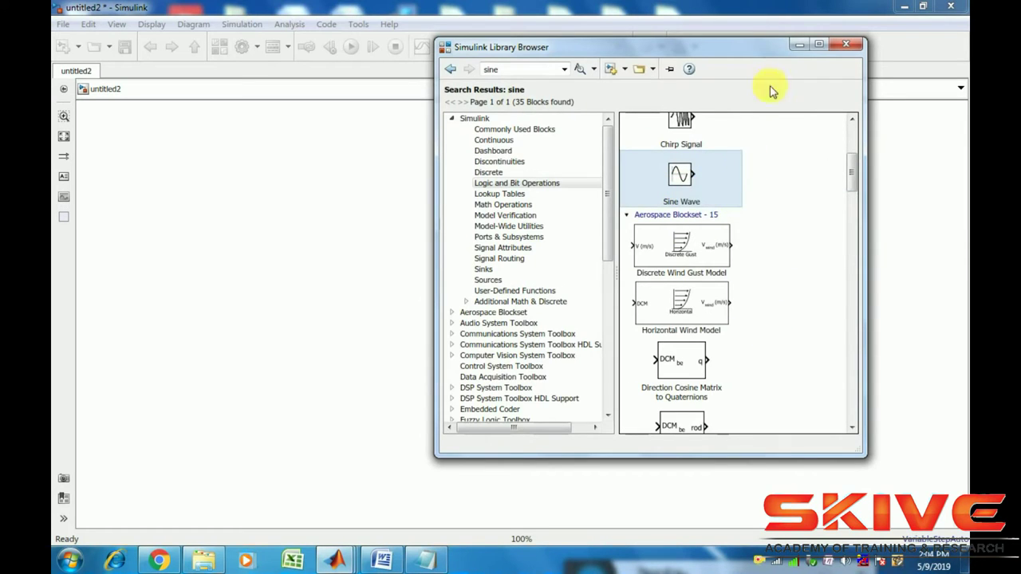
click(797, 45)
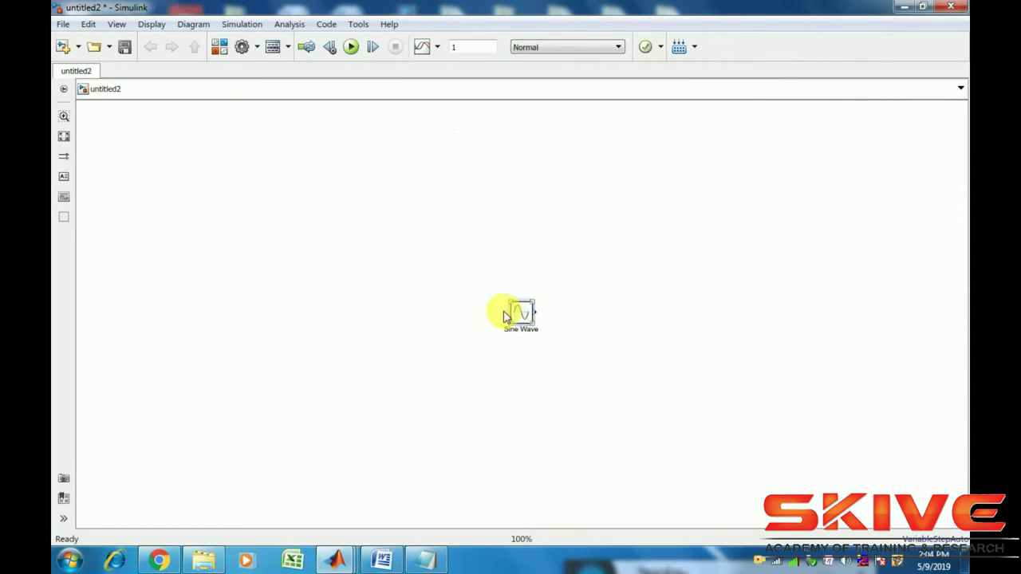
drag(505, 317, 248, 375)
click(219, 46)
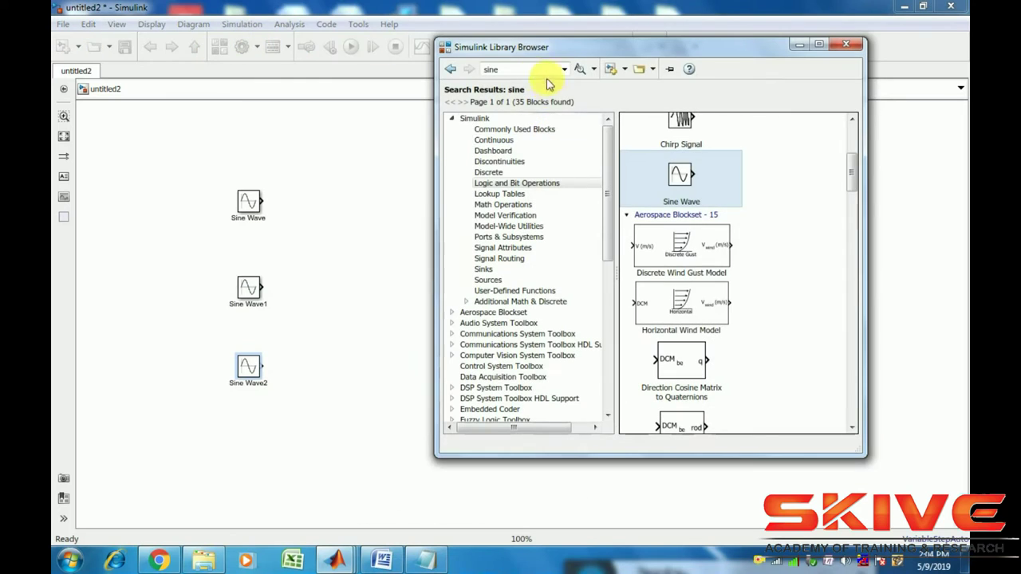
Search 'saw', add the Sawtooth Generator, and place it below Sine Wave2.
text(saw)
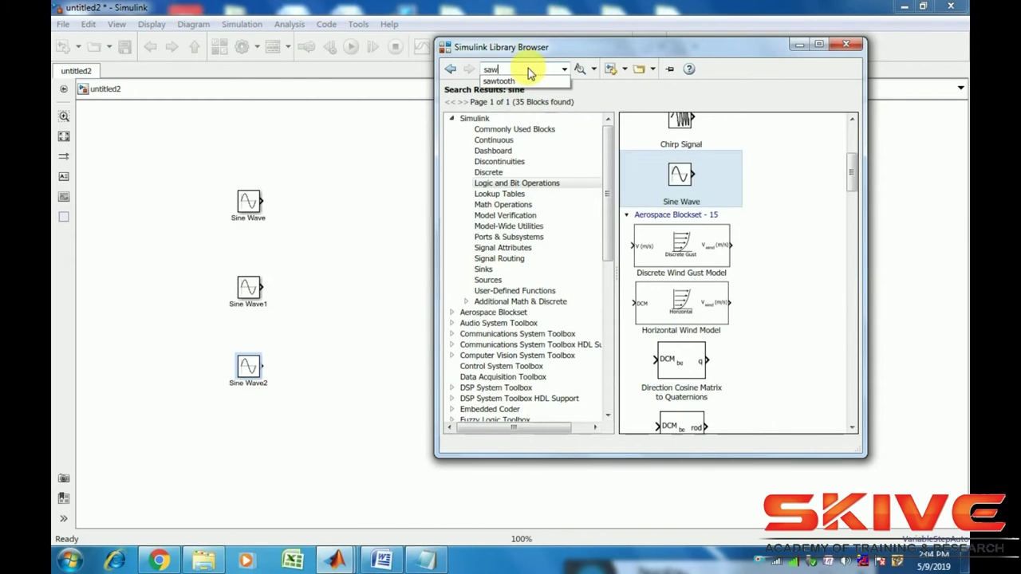
click(523, 82)
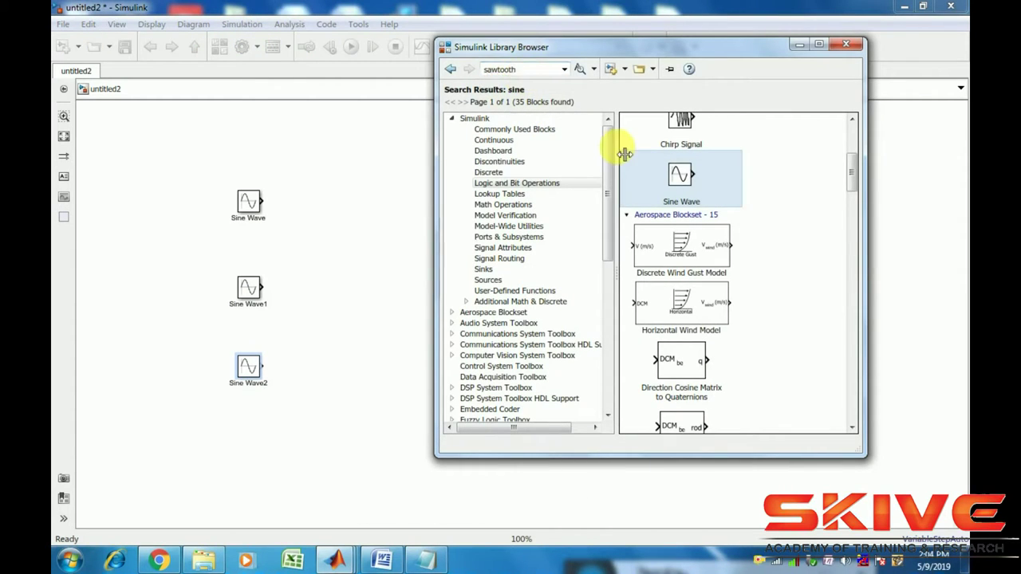
key(Return)
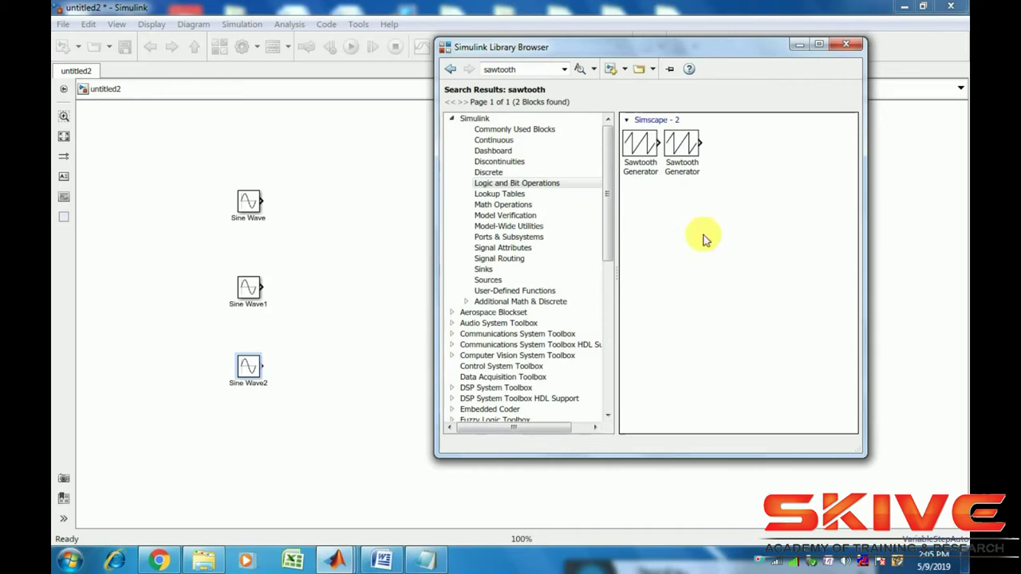
right_click(663, 153)
click(713, 155)
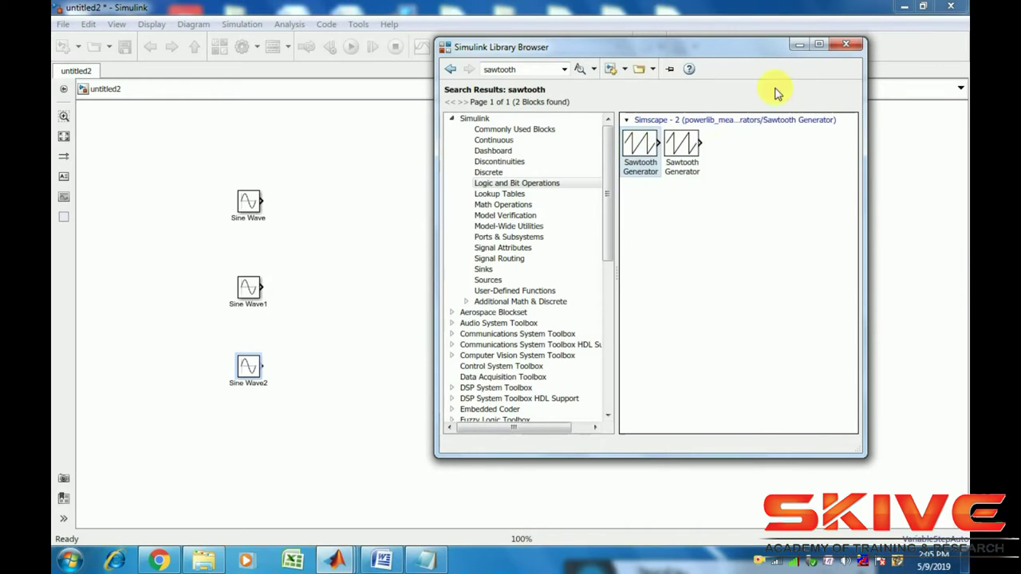
click(800, 44)
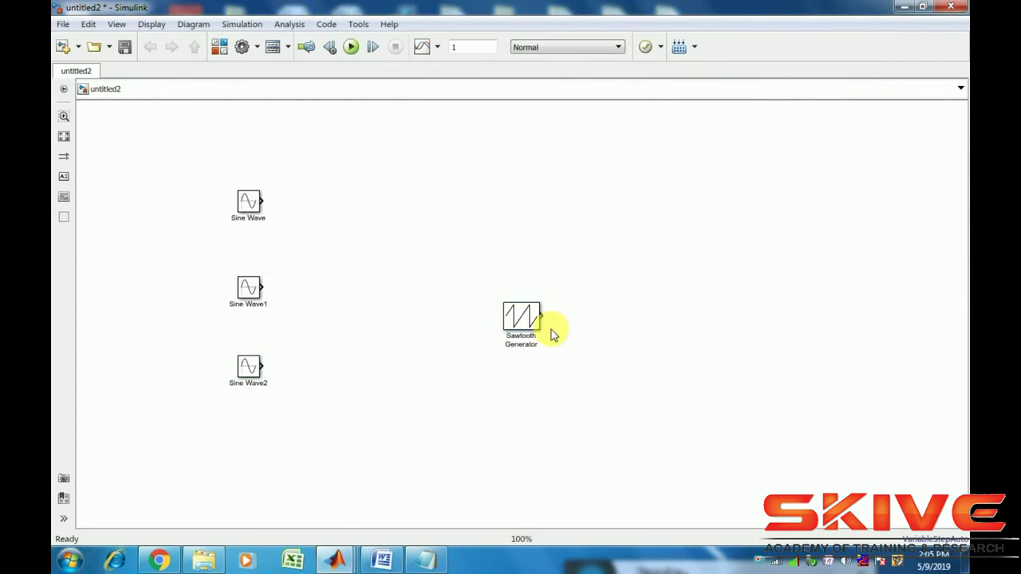
drag(503, 339, 264, 430)
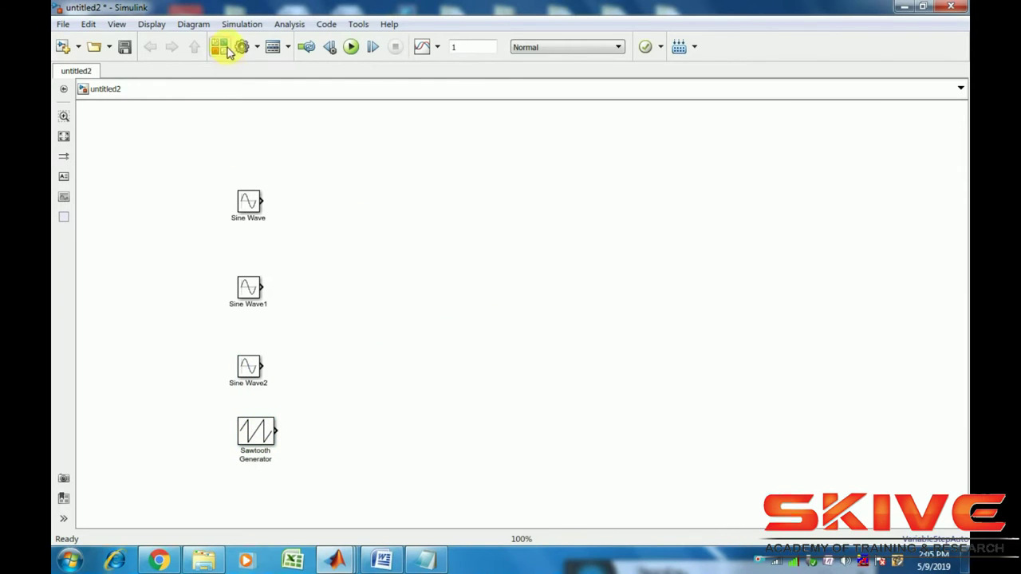
click(220, 46)
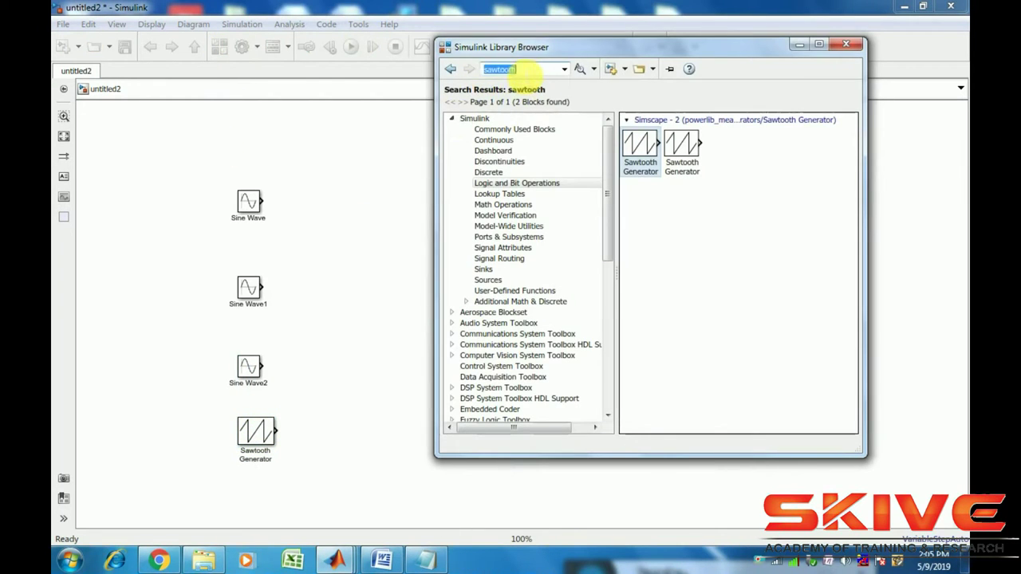
Search 'add' and add the Add block to the model.
text(add)
key(Return)
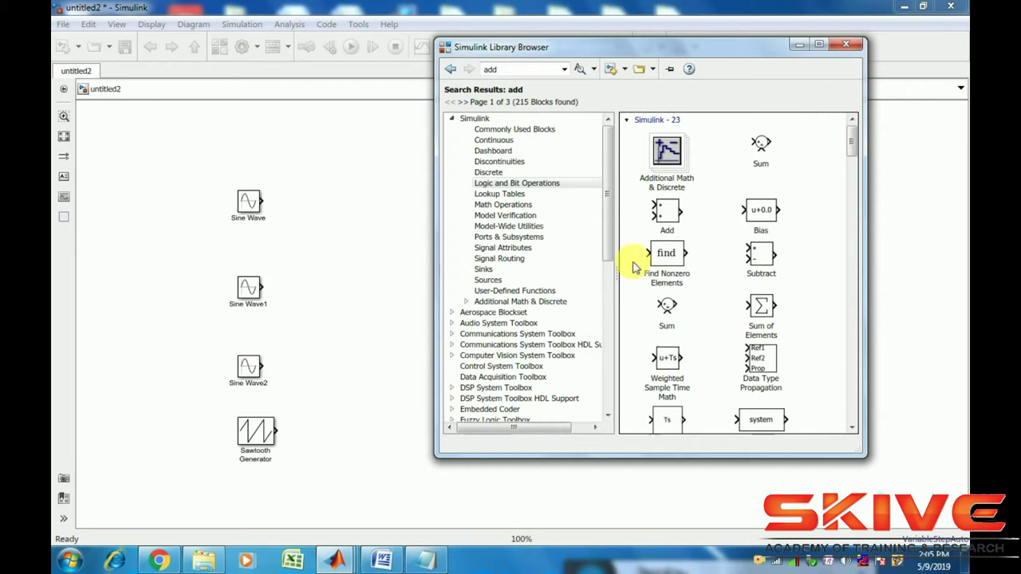
click(660, 220)
right_click(680, 210)
click(696, 221)
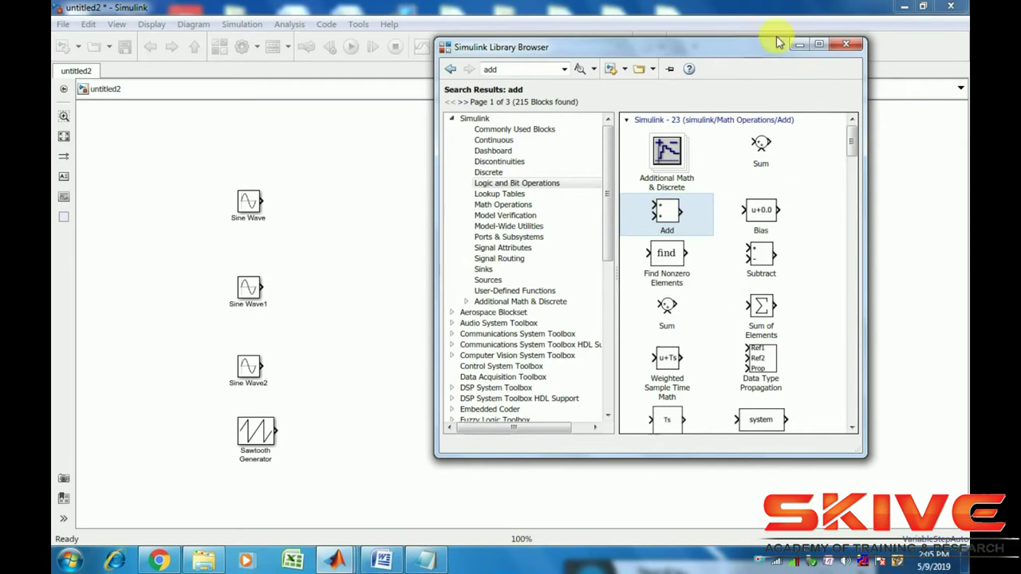
Add Compare To Zero from Logic and Bit Operations and move it clear of Add.
click(523, 183)
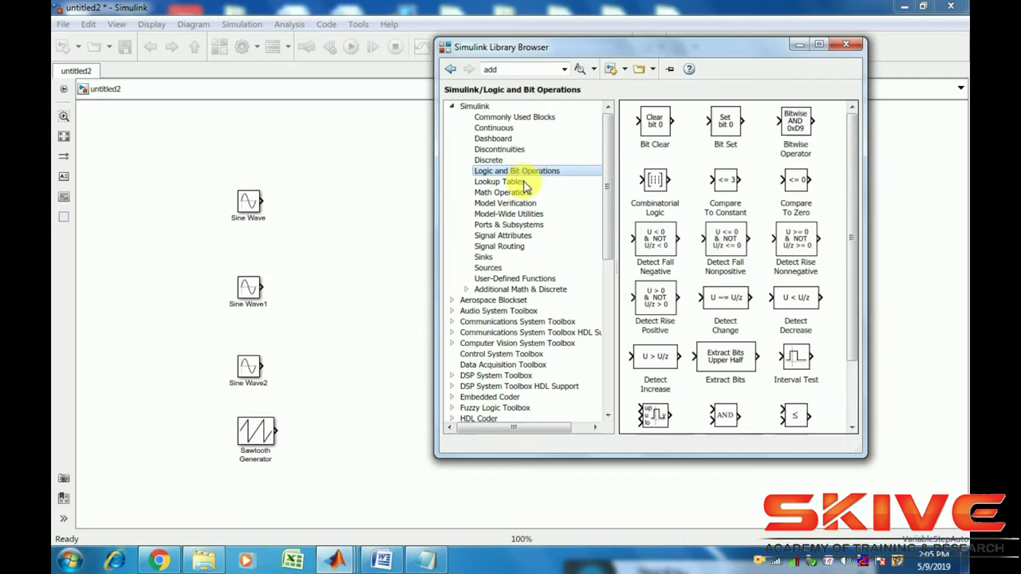
click(788, 177)
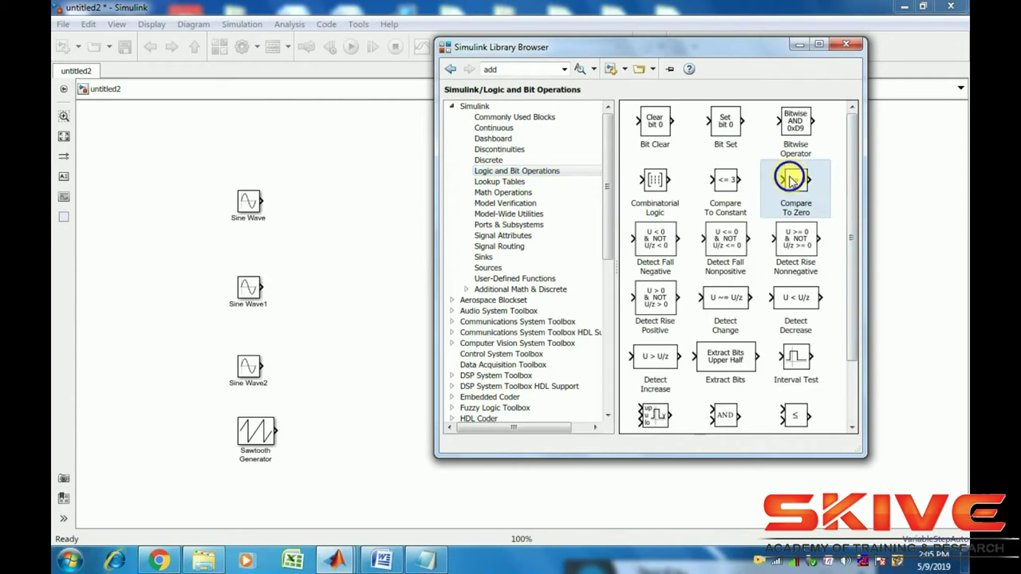
right_click(770, 179)
click(822, 186)
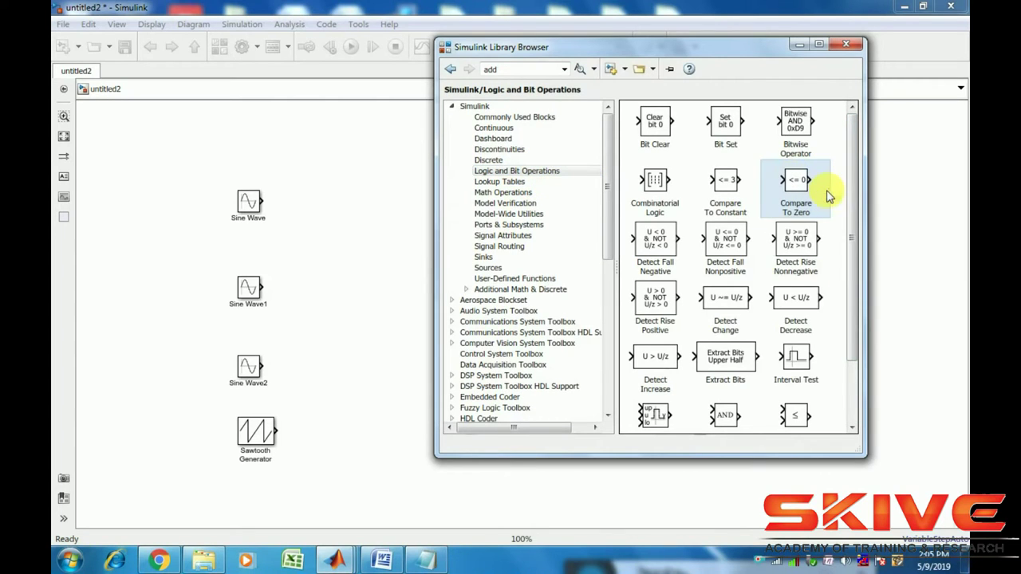
click(797, 48)
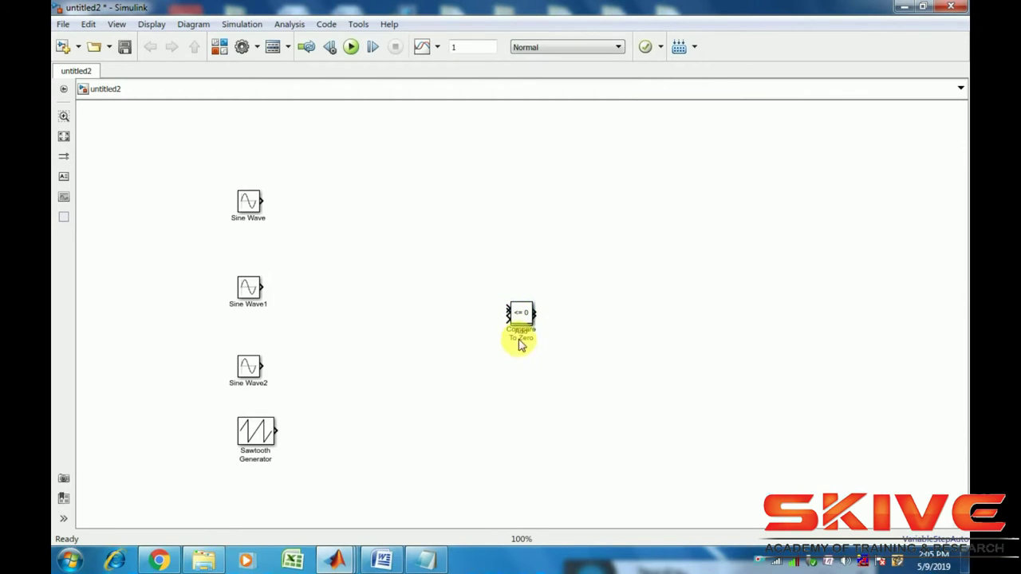
drag(520, 314, 550, 367)
Place the Add block beside Sine Wave with signs +-, and copy it for the other sines.
click(519, 316)
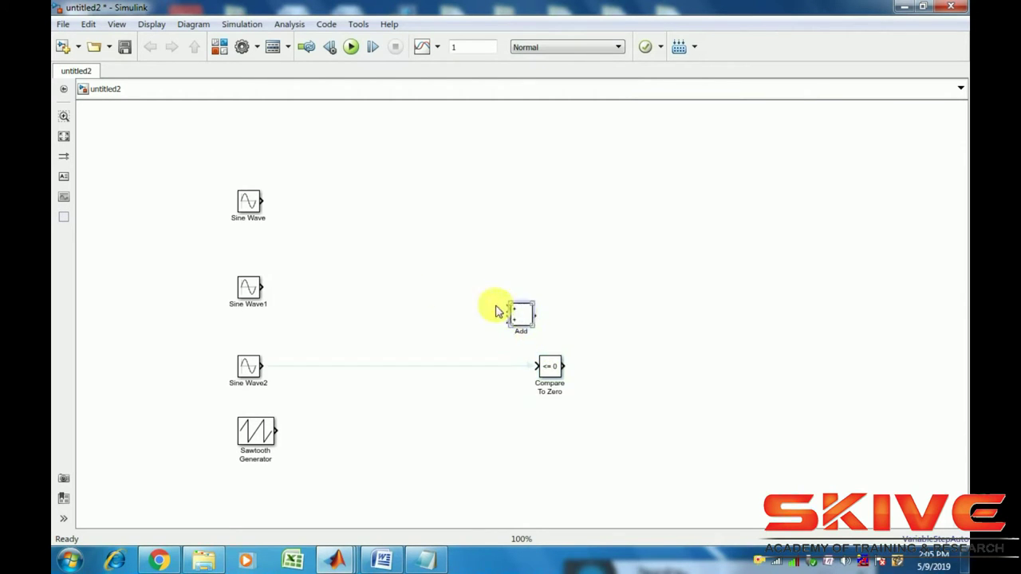
drag(517, 314, 359, 209)
double_click(357, 210)
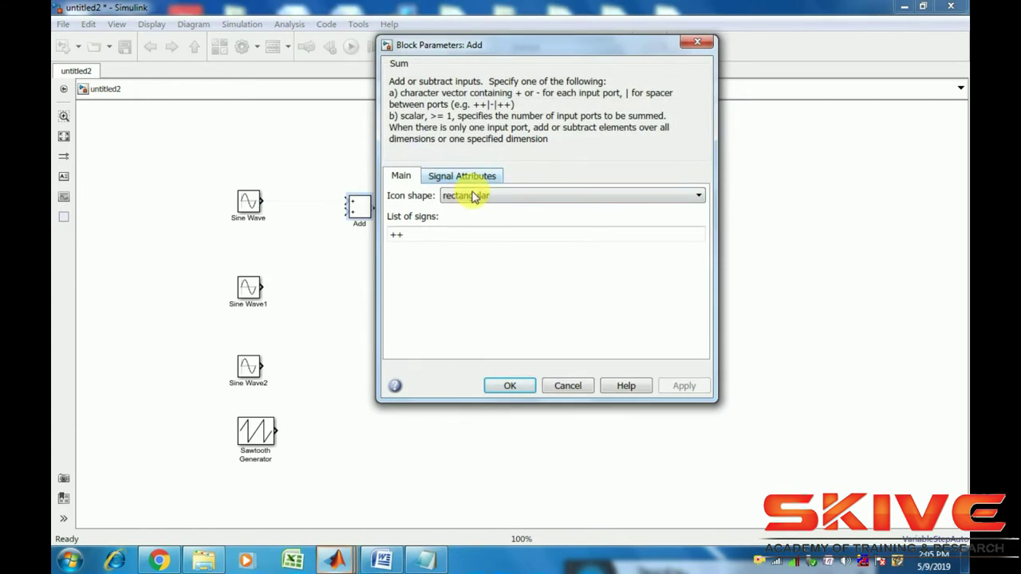
key(Tab)
text(+-)
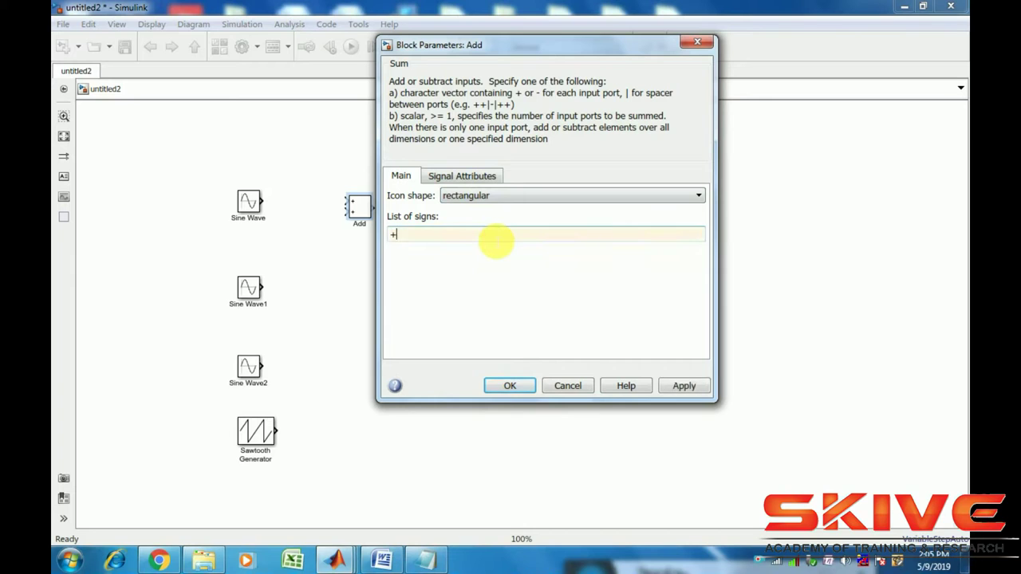
click(679, 386)
click(509, 386)
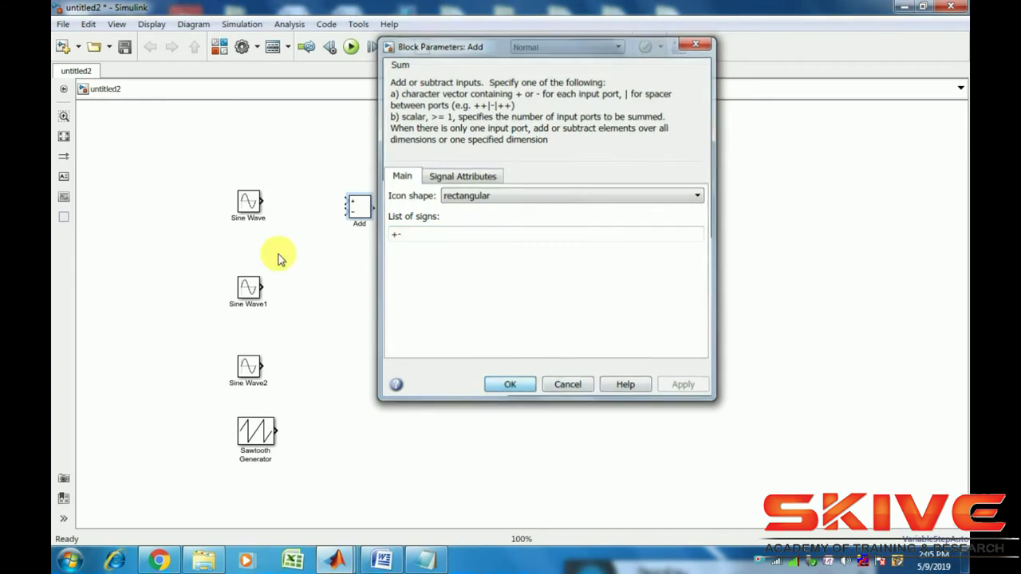
click(363, 227)
drag(363, 226, 360, 441)
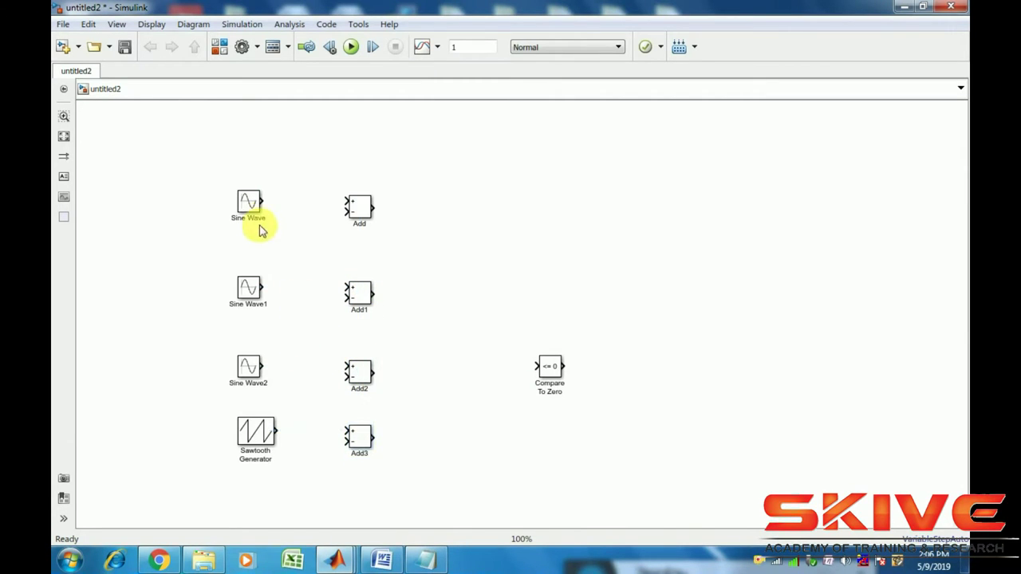
key(Delete)
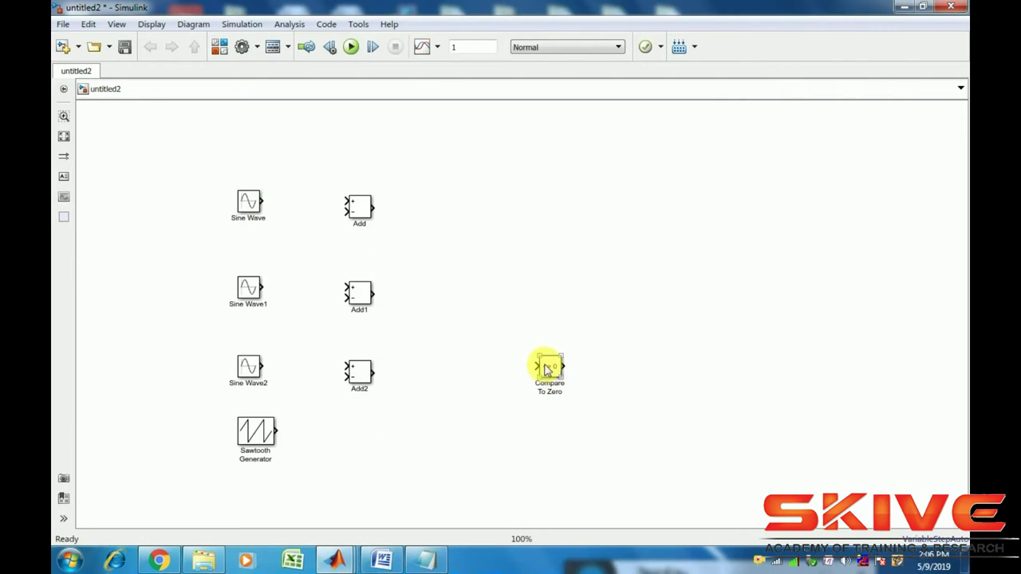
Set Compare To Zero's operator to >=, copy it beside Add1, and wire Sine Wave into Add.
drag(548, 365, 452, 207)
double_click(452, 207)
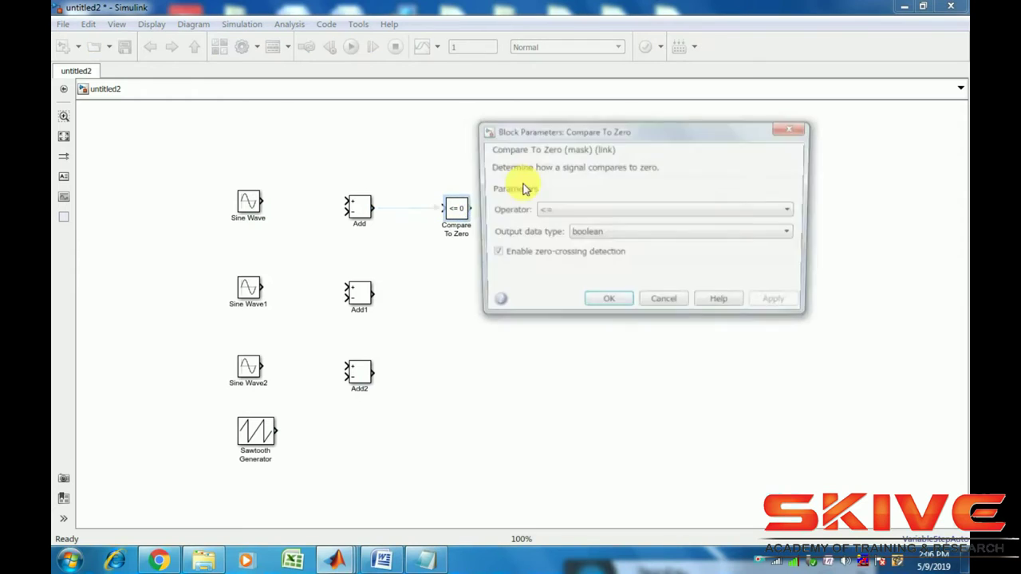
click(567, 205)
click(543, 271)
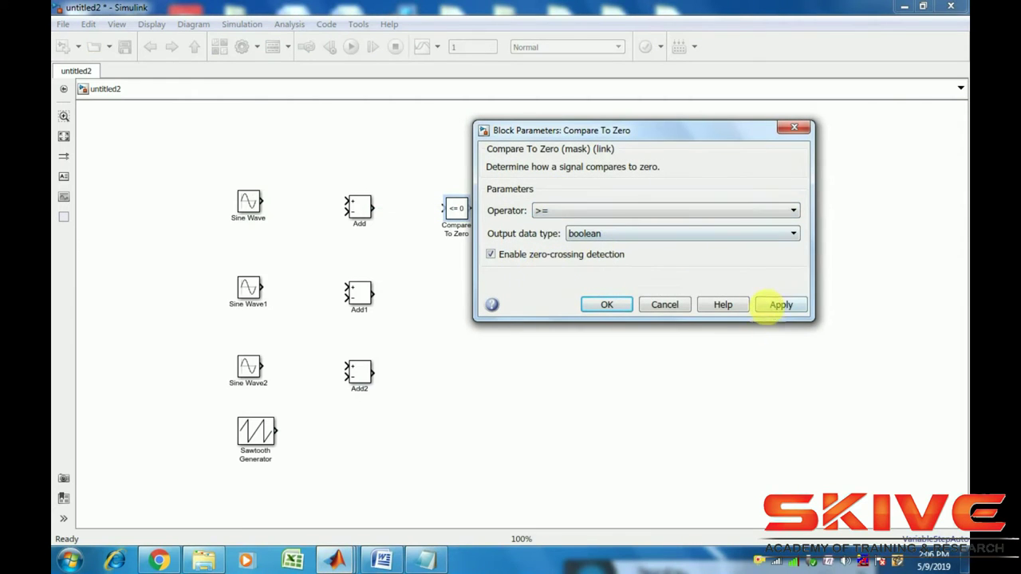
click(614, 307)
drag(456, 212, 455, 376)
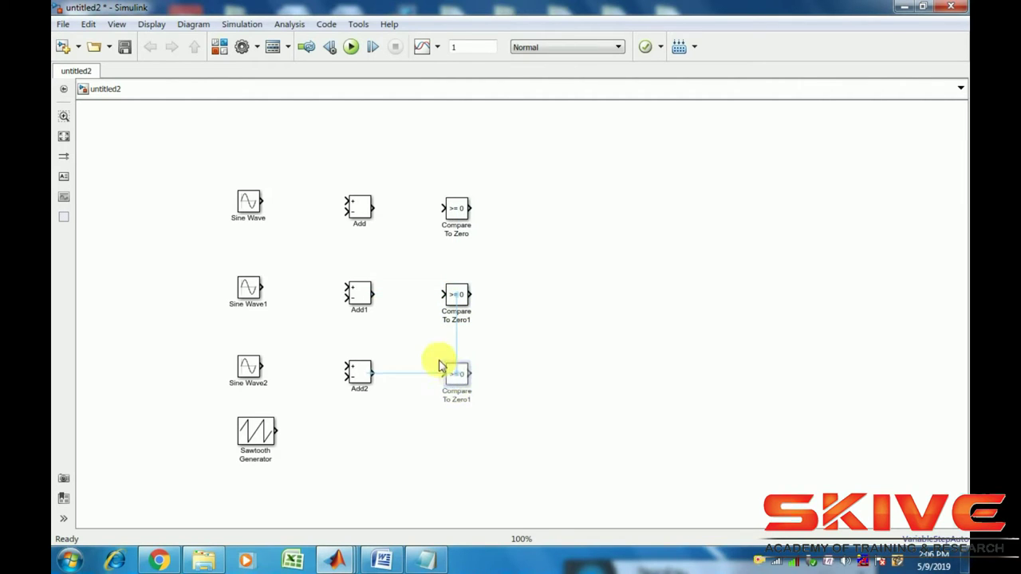
drag(264, 201, 351, 204)
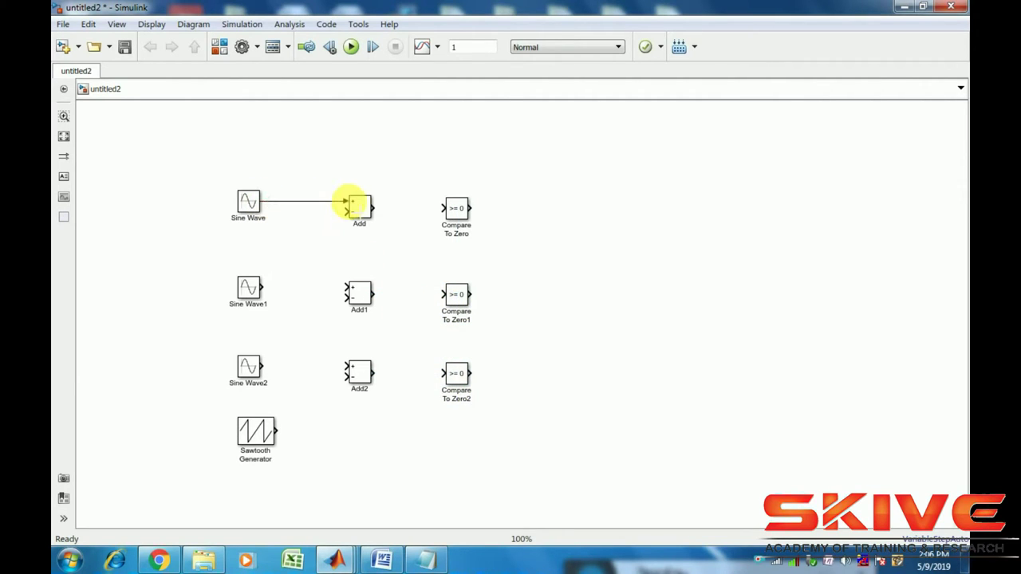
Feed the sawtooth into Add's minus input and Sine Wave1, Sine Wave2 into Add1, Add2.
drag(276, 430, 345, 210)
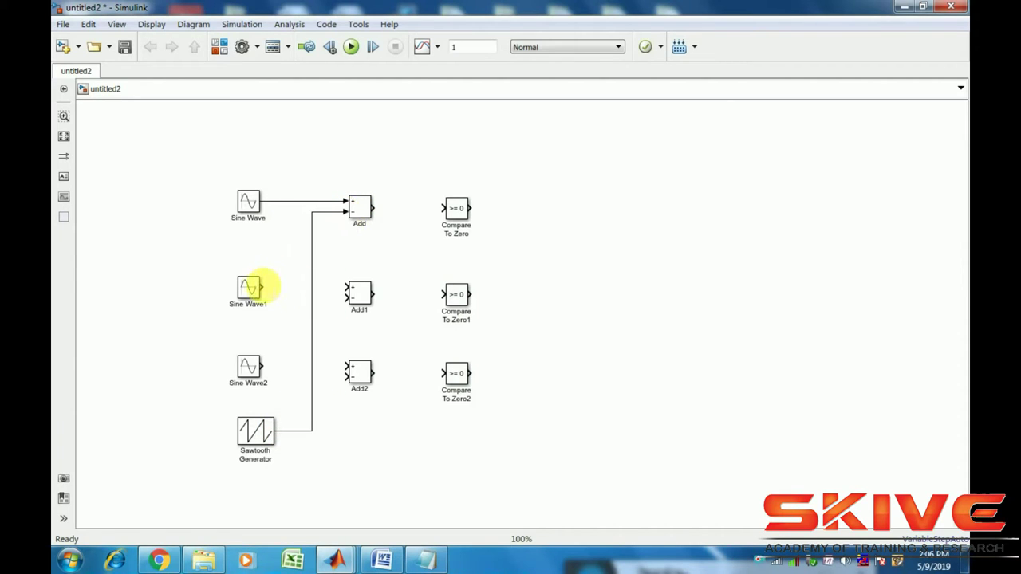
drag(263, 286, 311, 296)
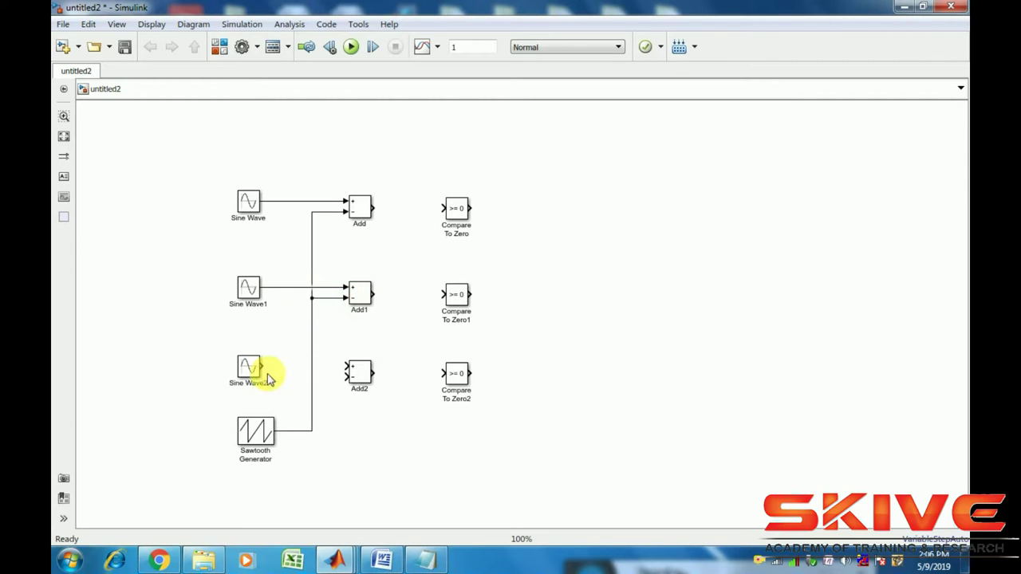
drag(256, 366, 311, 378)
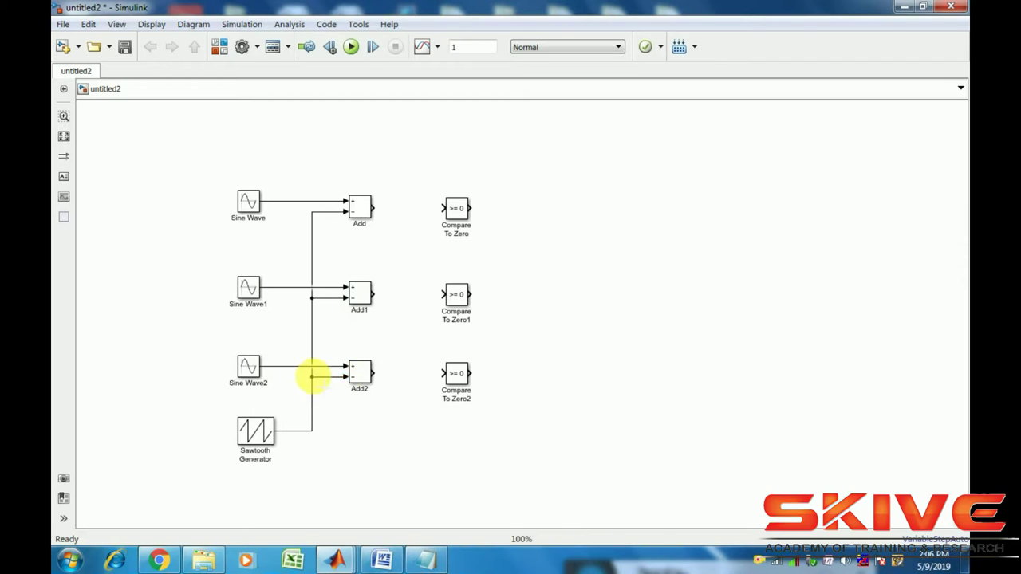
Wire the Add, Add1 and Add2 outputs into their Compare To Zero blocks.
click(370, 214)
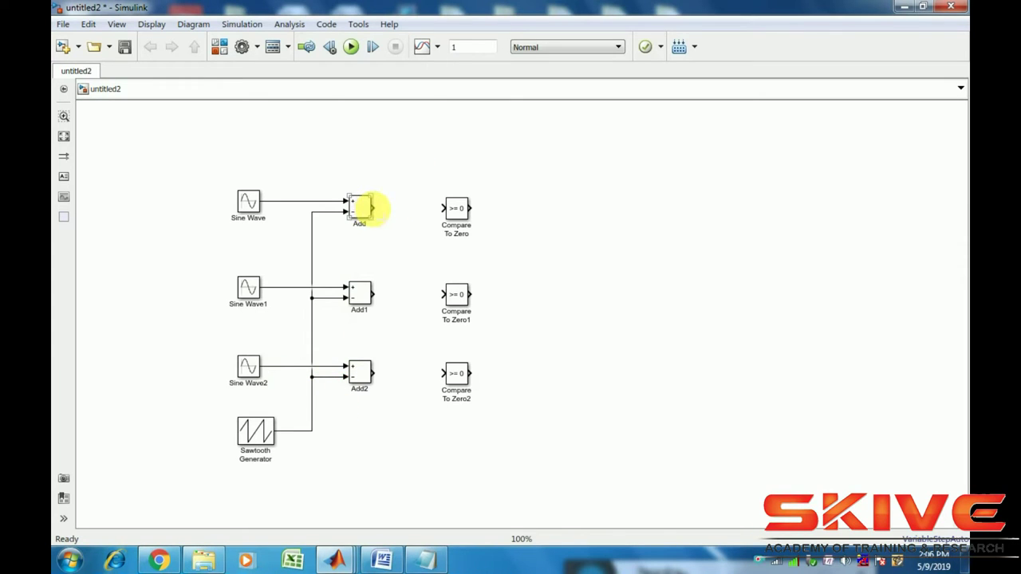
drag(372, 209, 457, 210)
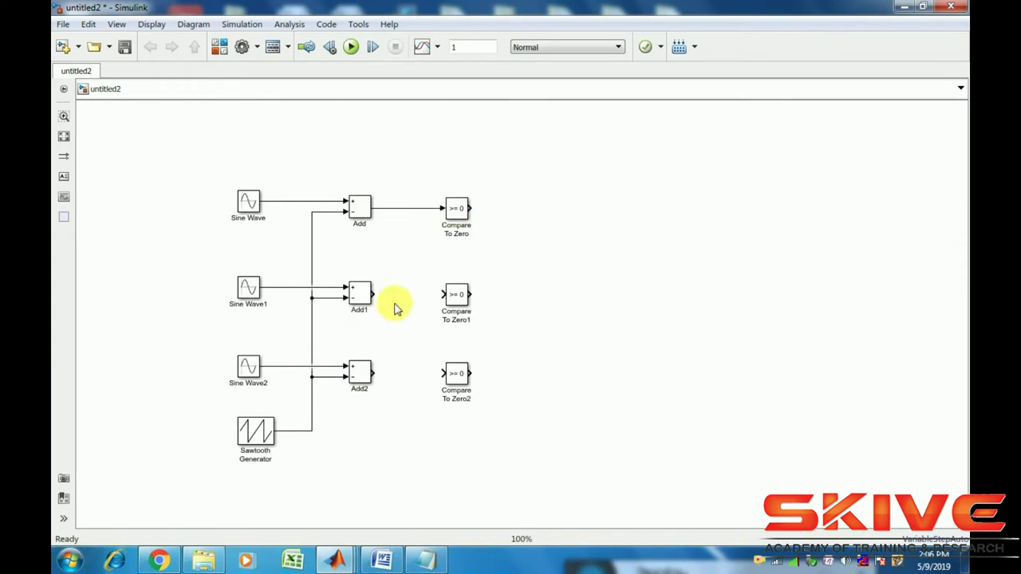
drag(374, 293, 447, 295)
click(365, 382)
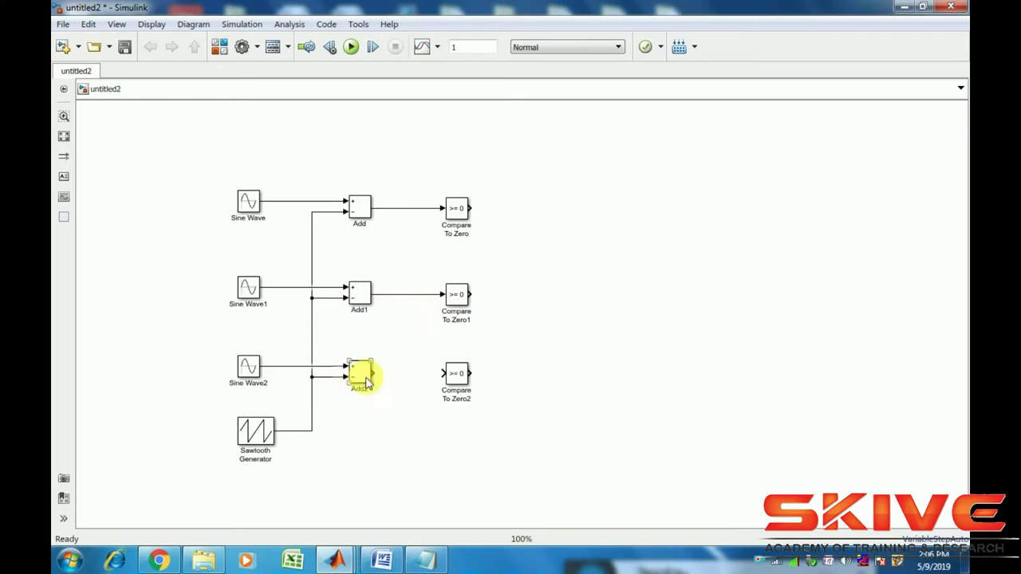
drag(378, 373, 460, 381)
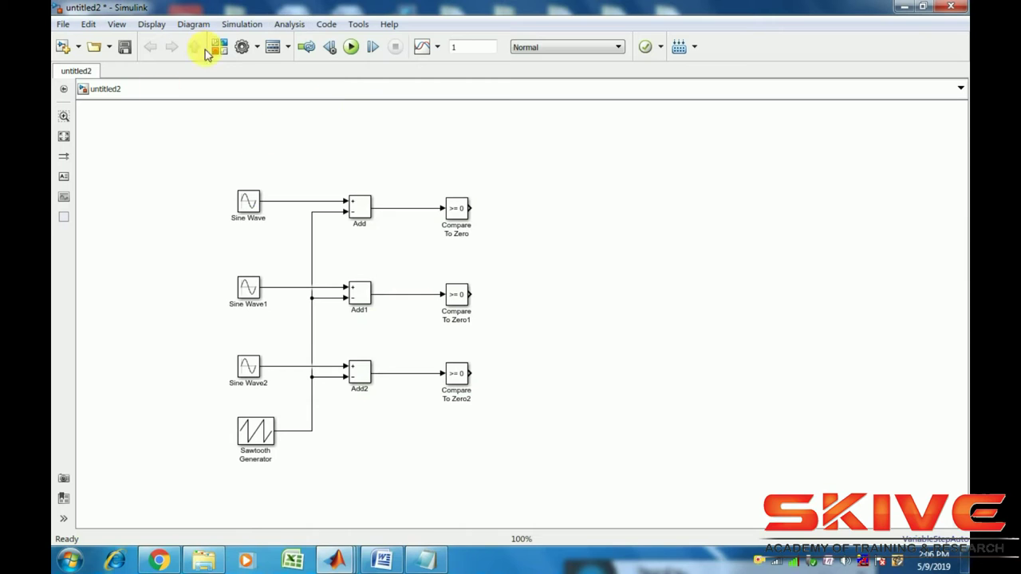
Search the library for 'scope' and add the Scope block from Sinks to the model.
click(218, 47)
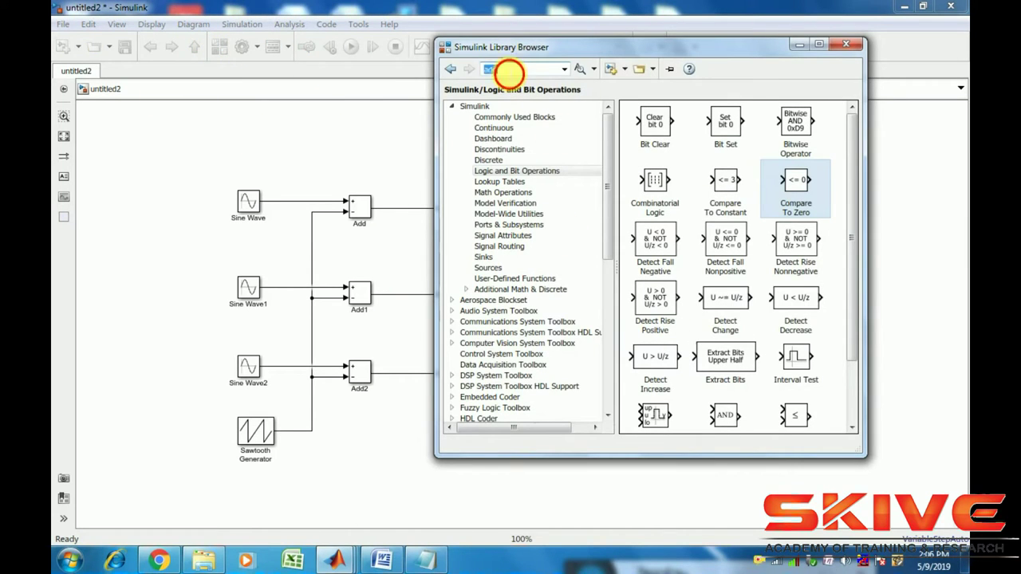
key(BackSpace)
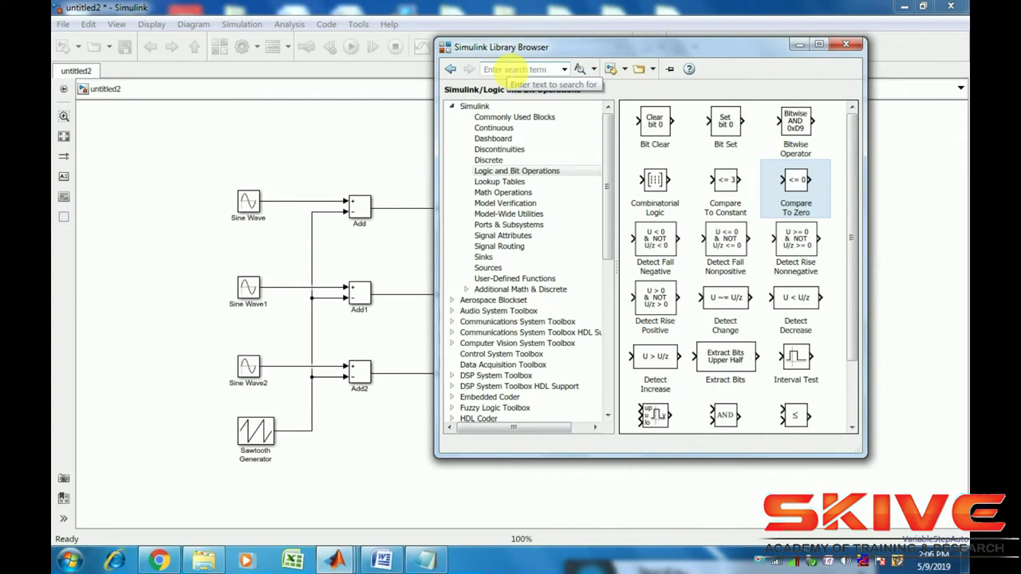
click(508, 69)
text(sc)
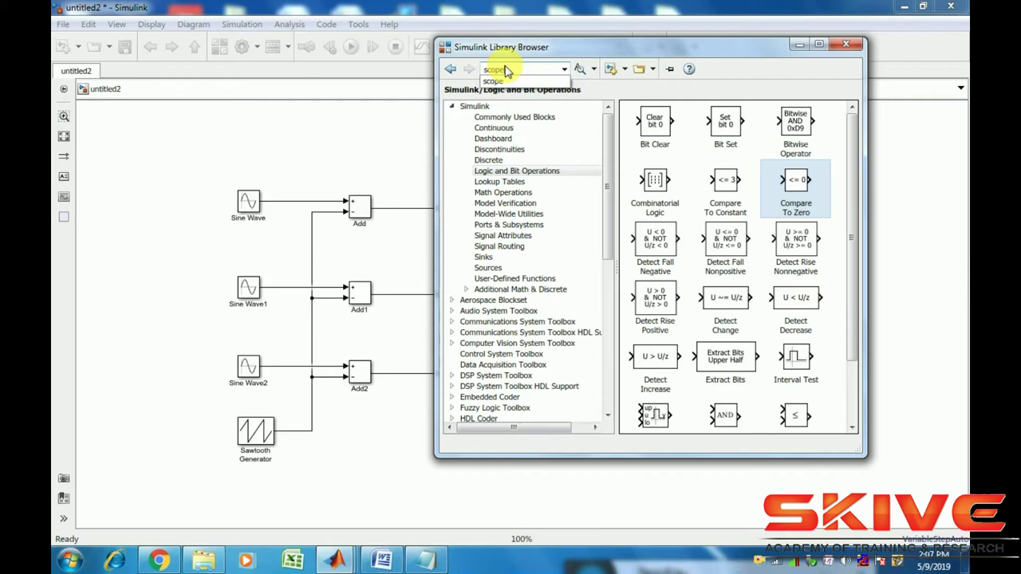
text(ope)
click(491, 258)
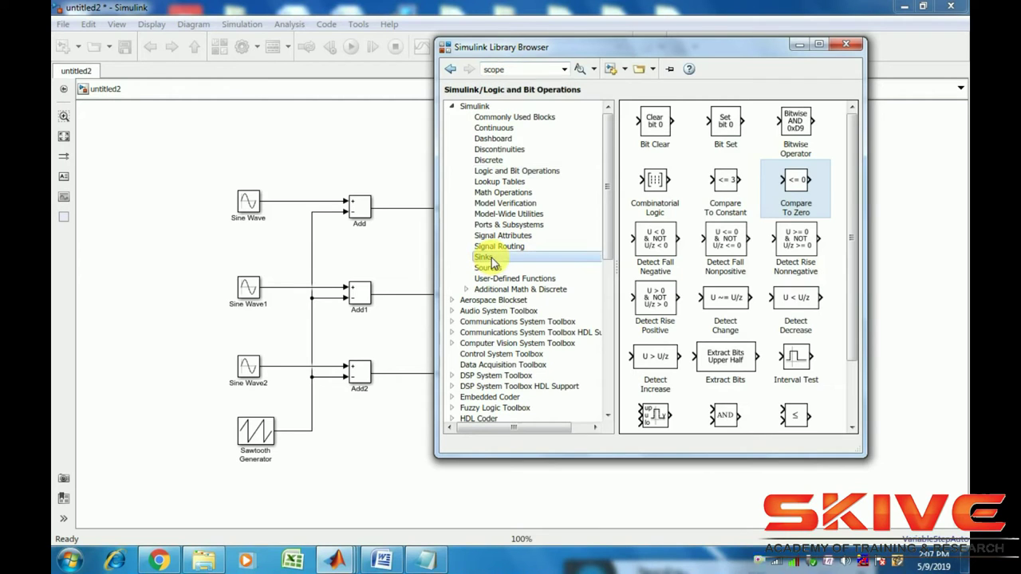
right_click(730, 170)
click(797, 178)
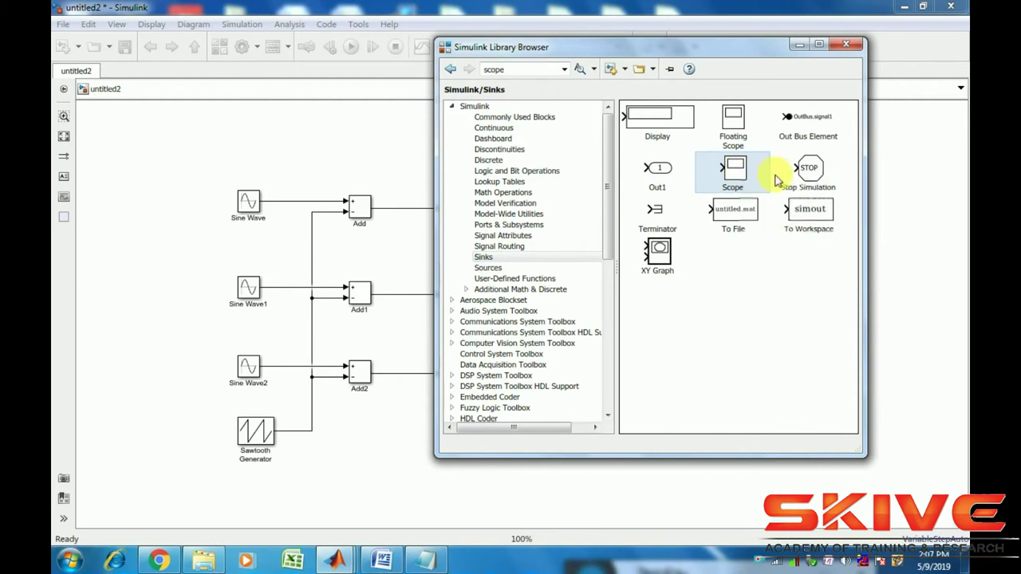
click(795, 47)
click(523, 314)
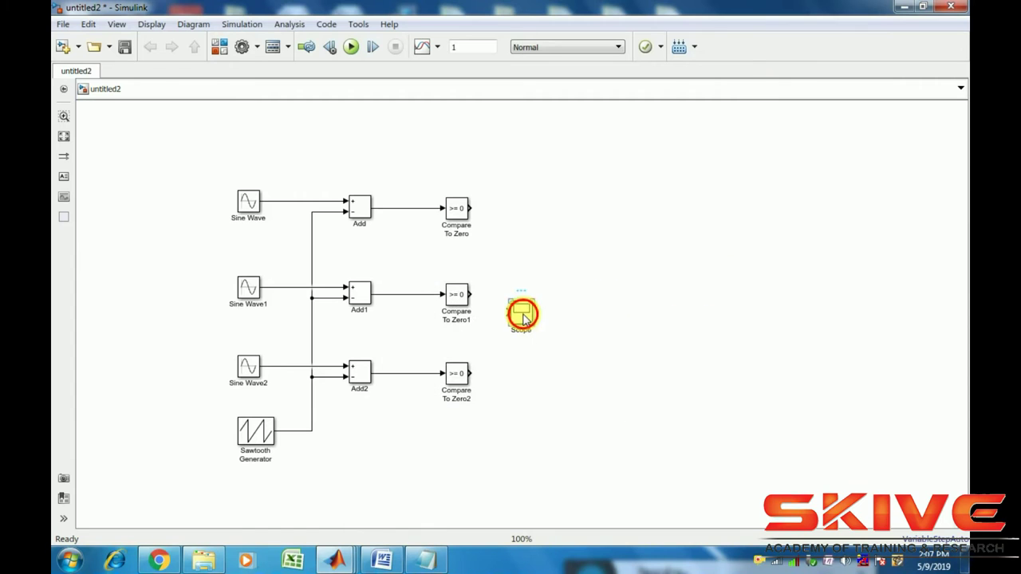
Configure the Scope with 4 input ports and a stacked plot layout.
double_click(522, 314)
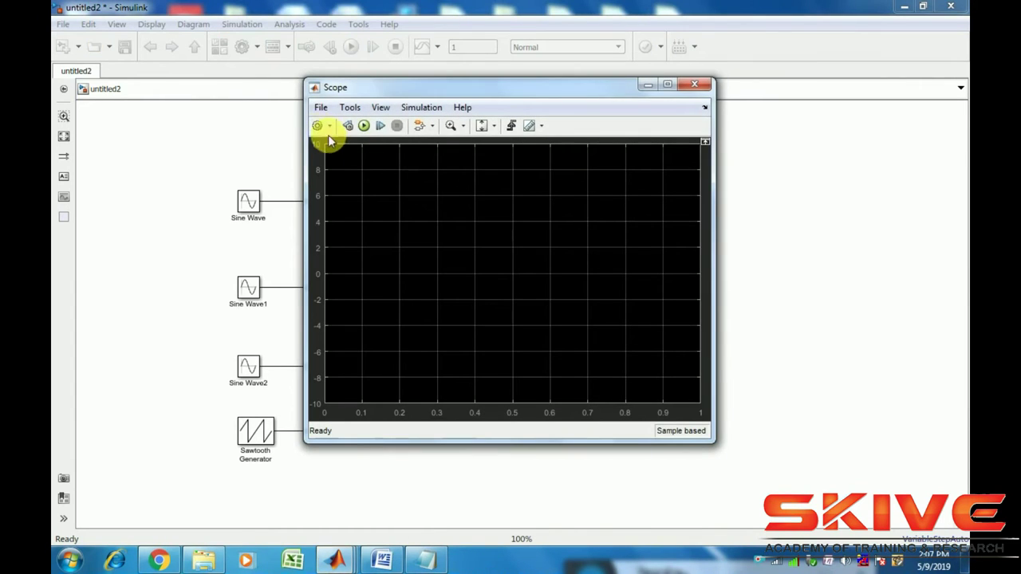
click(317, 127)
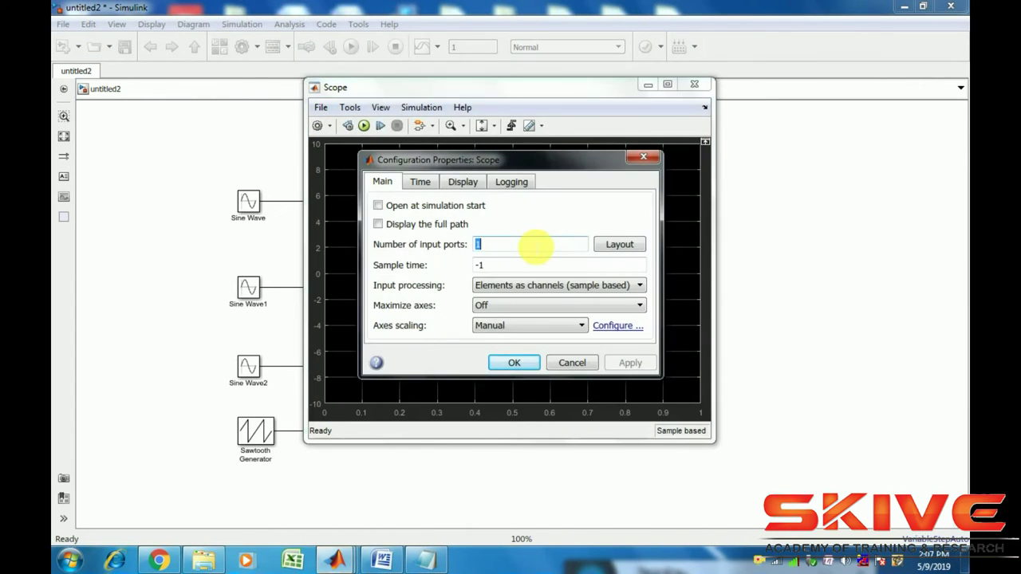
key(BackSpace)
text(3)
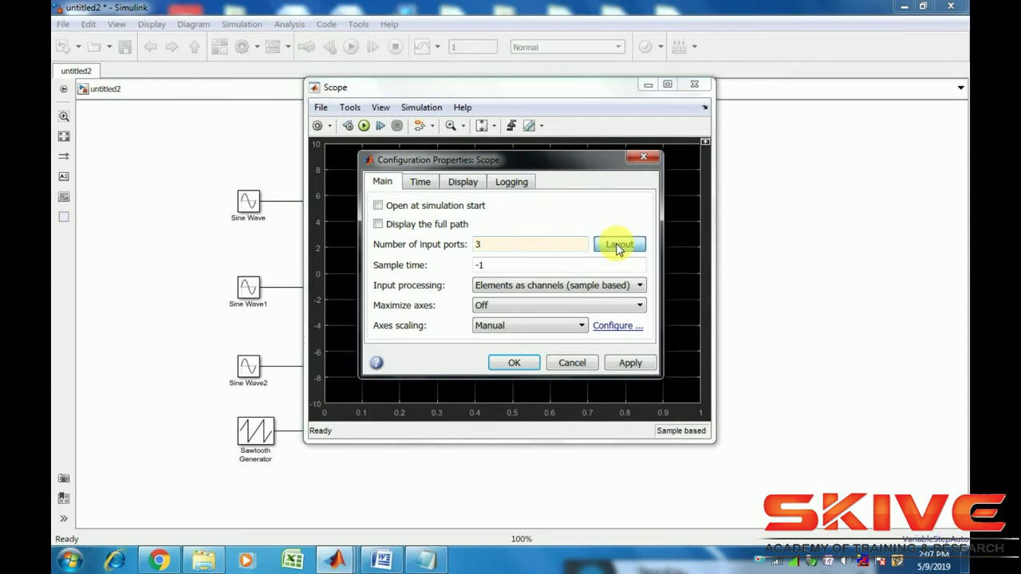
click(619, 246)
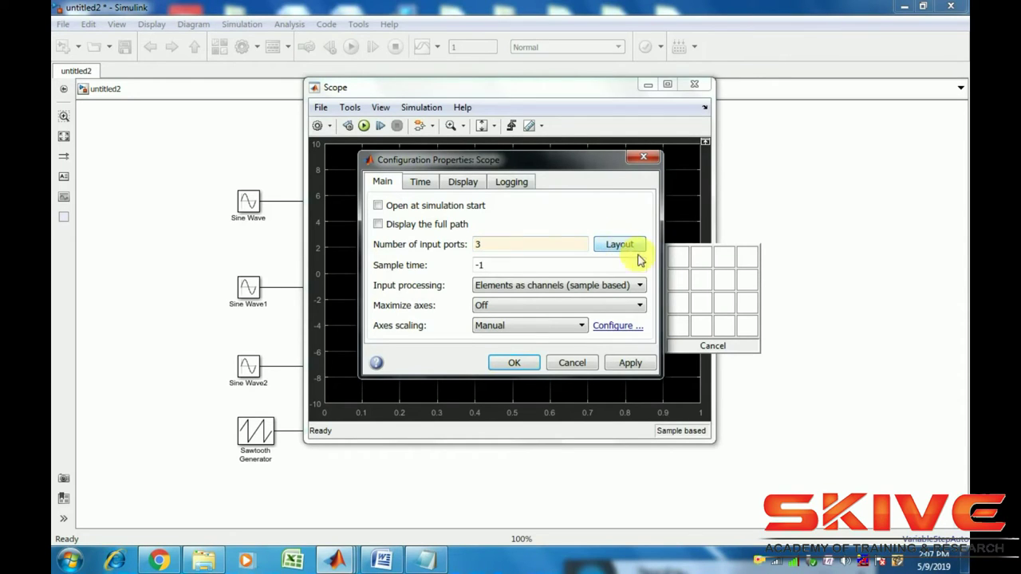
click(679, 319)
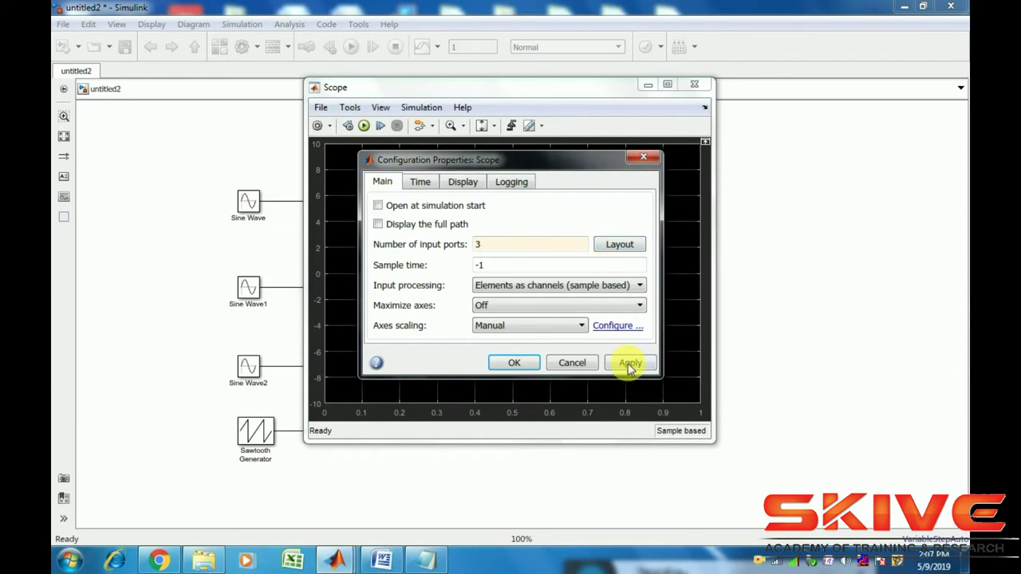
double_click(503, 246)
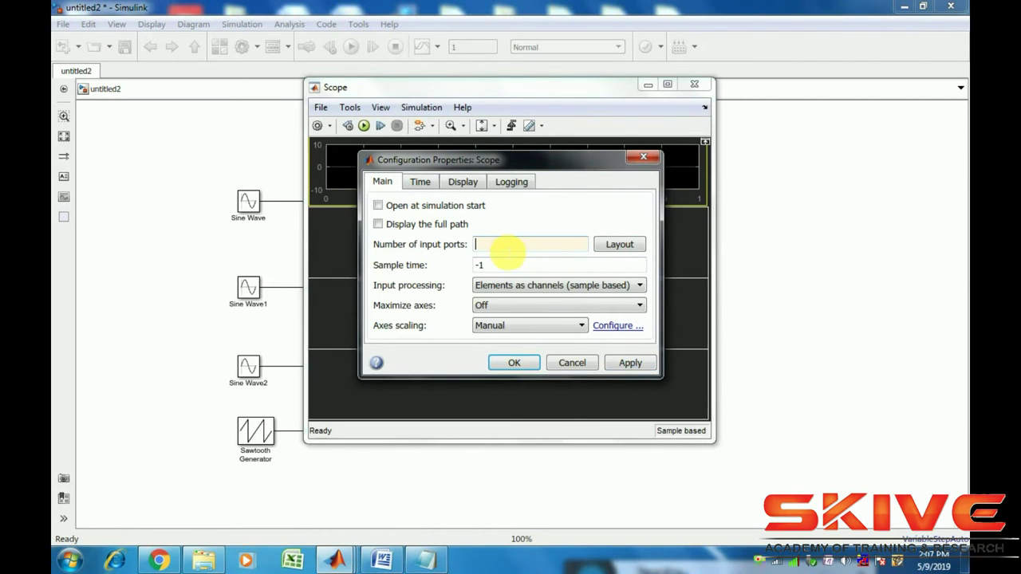
text(4)
click(629, 363)
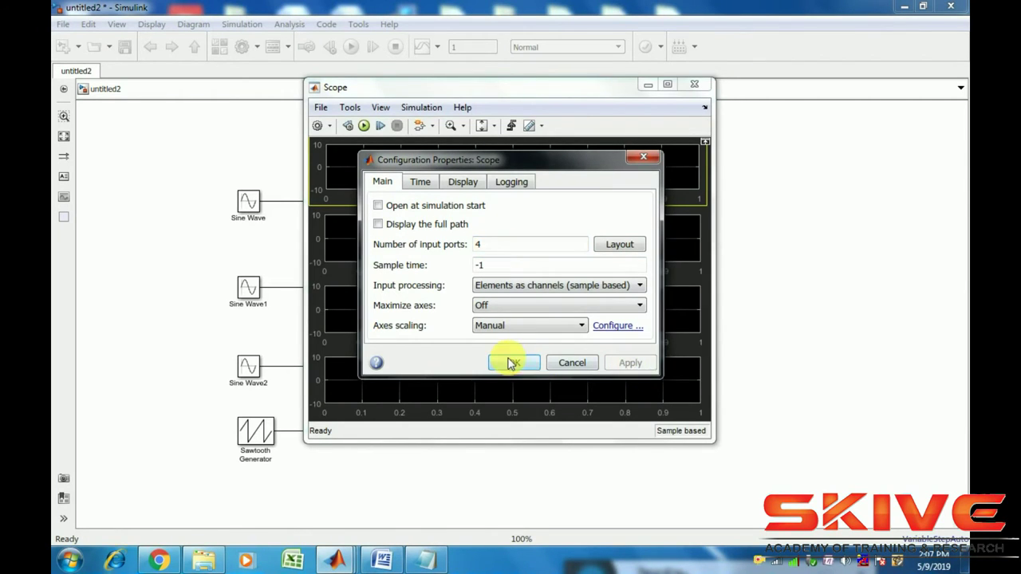
click(513, 363)
click(693, 85)
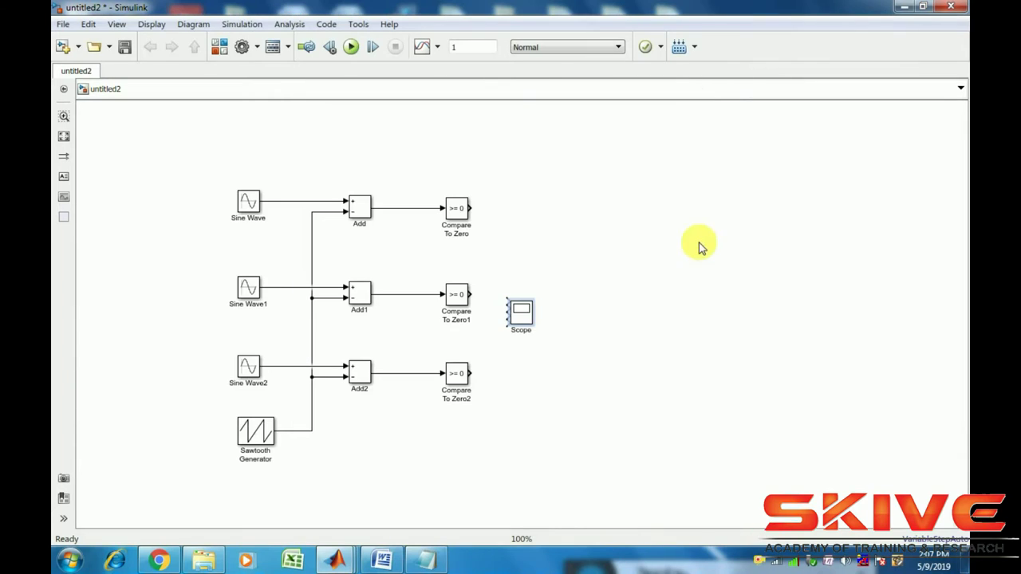
click(527, 311)
Enlarge the Scope block and move it to the top of the diagram.
drag(540, 306, 572, 259)
drag(550, 310, 378, 130)
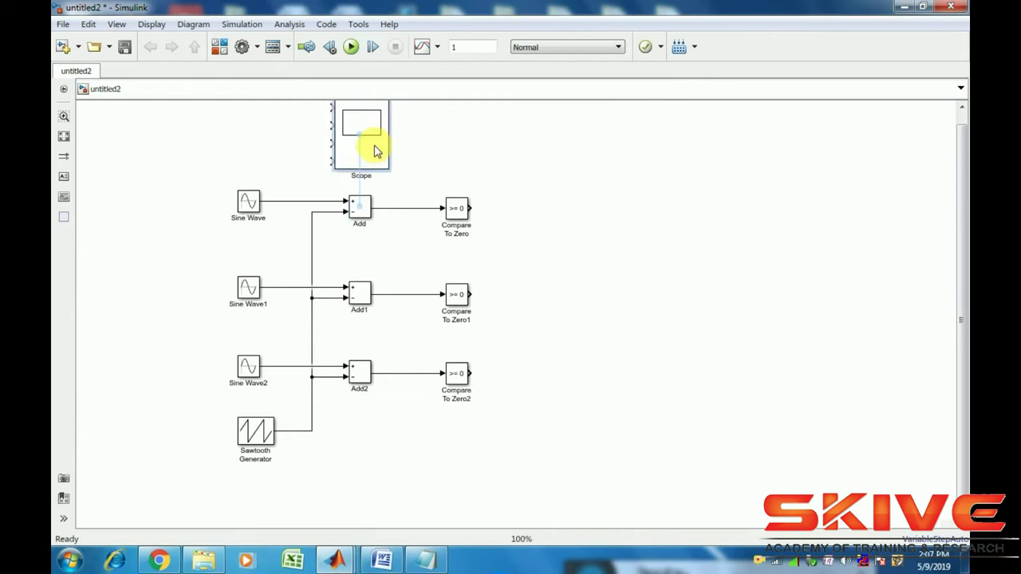
drag(965, 225, 964, 200)
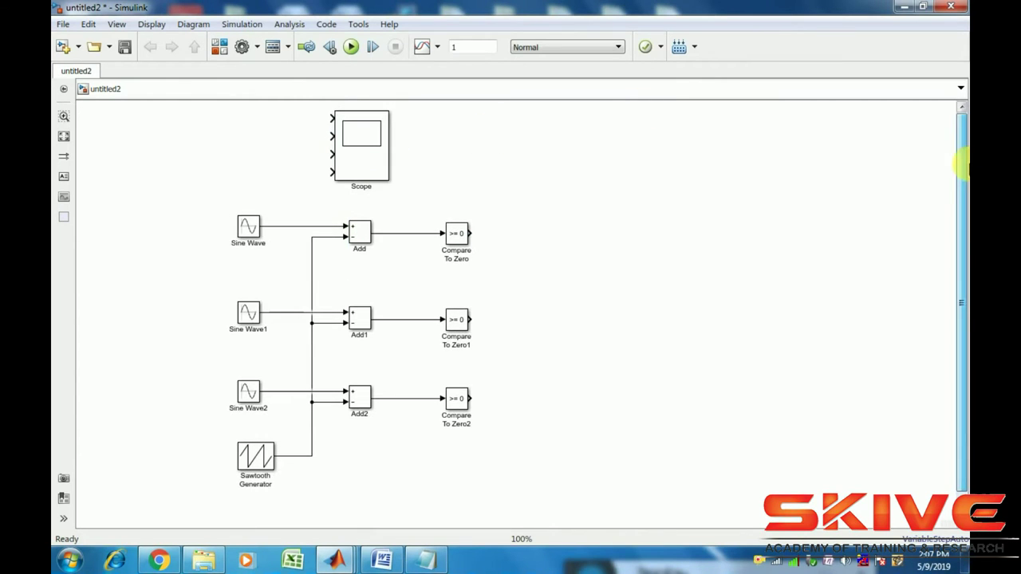
Wire Sine Wave, Sine Wave1, Sine Wave2 and the sawtooth carrier into the four Scope inputs.
mouse_move(331, 118)
mouse_down()
mouse_move(299, 205)
mouse_move(273, 221)
mouse_up()
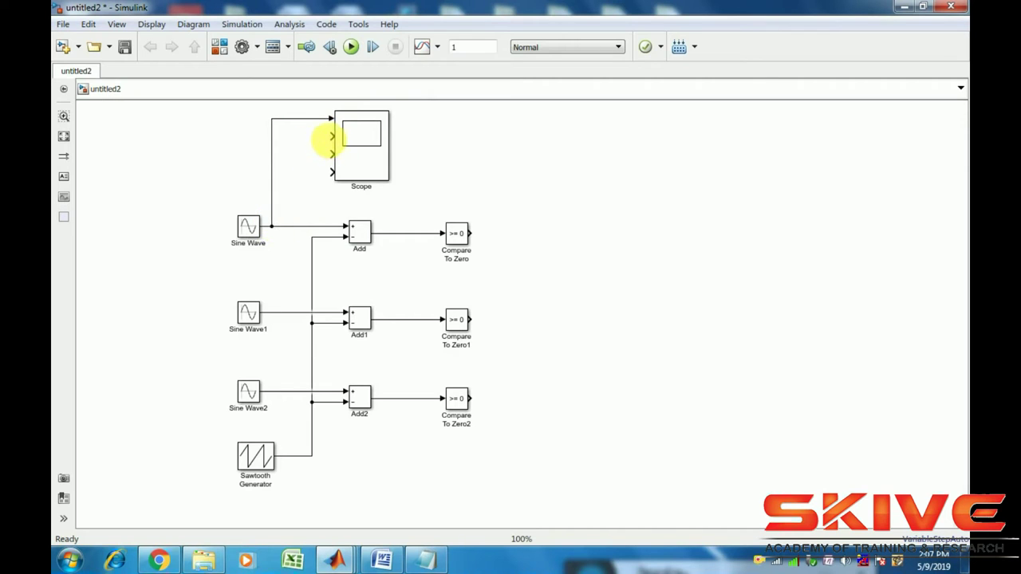
drag(331, 137, 279, 315)
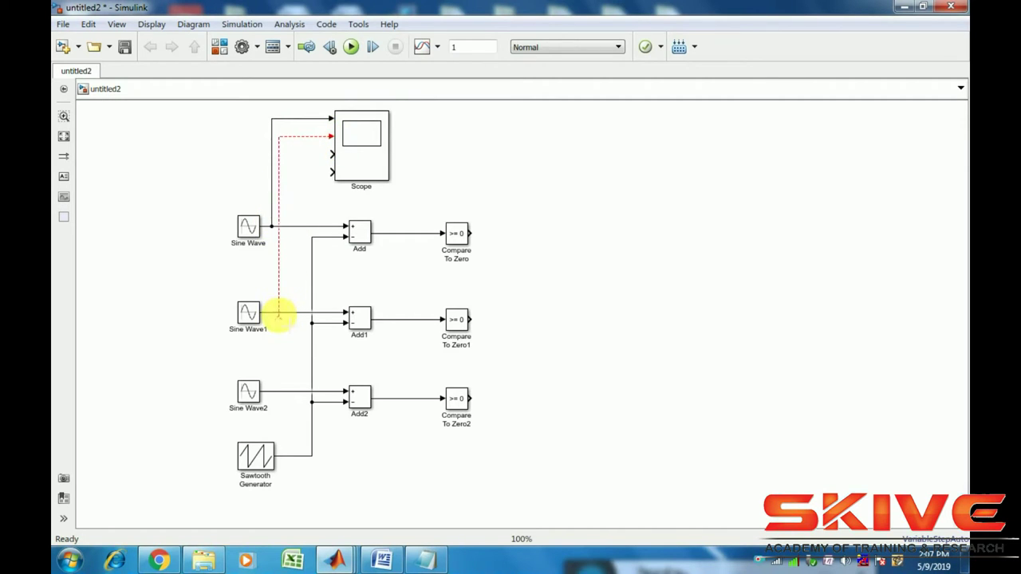
drag(331, 154, 292, 391)
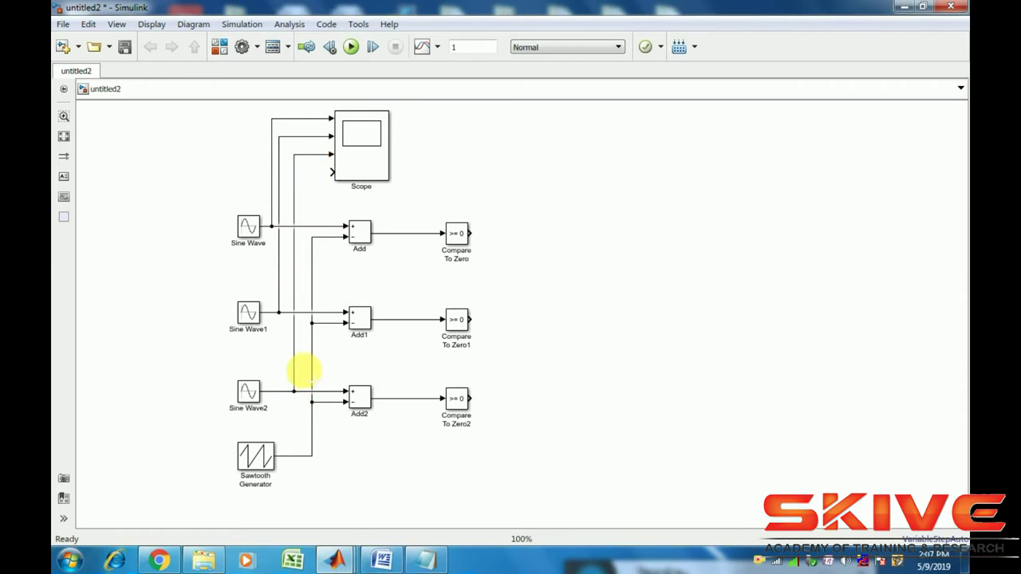
click(332, 170)
drag(332, 171, 313, 244)
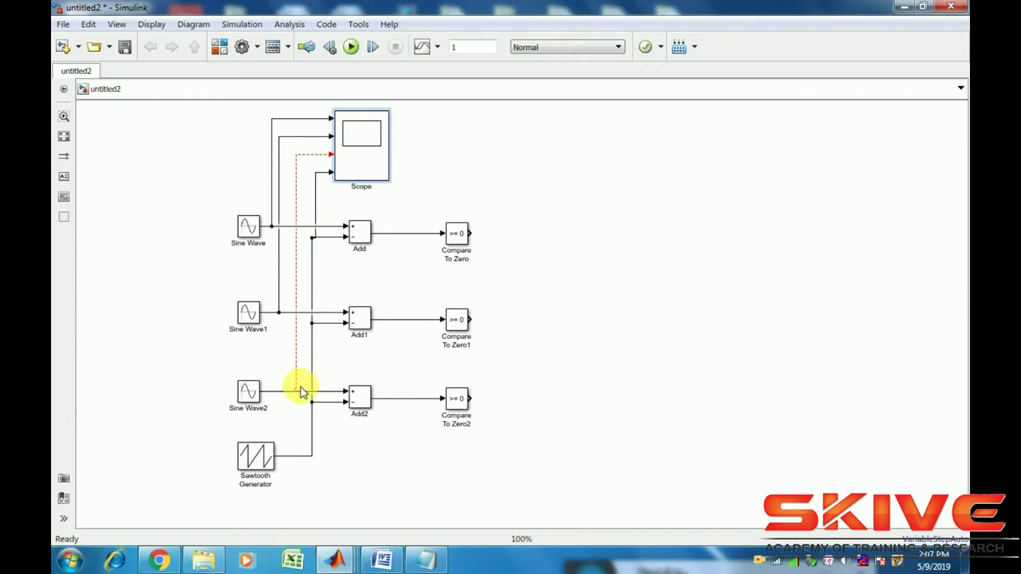
mouse_move(304, 402)
mouse_down()
mouse_move(290, 392)
mouse_move(296, 263)
mouse_move(290, 391)
mouse_move(303, 404)
mouse_up()
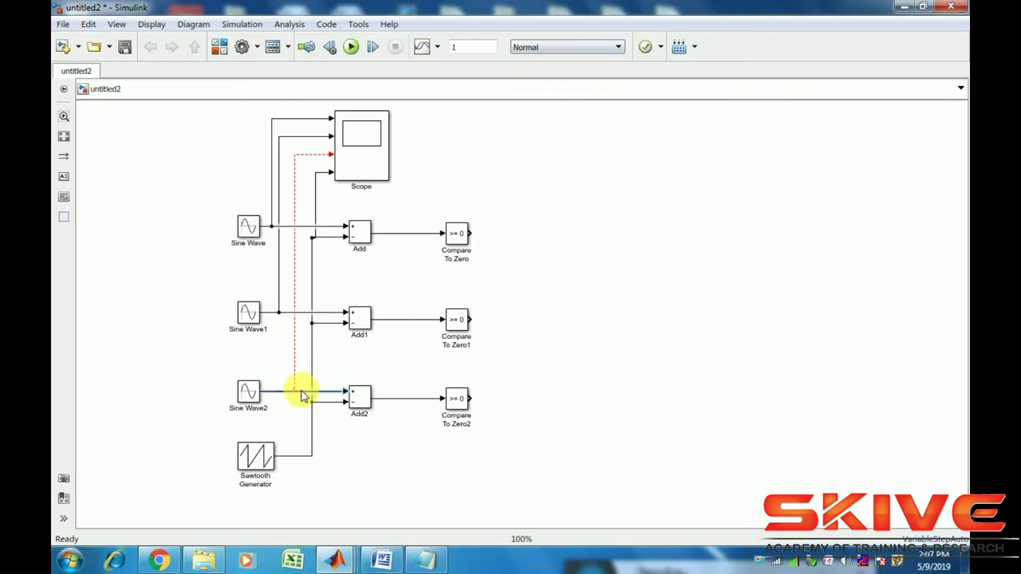
drag(304, 401, 289, 391)
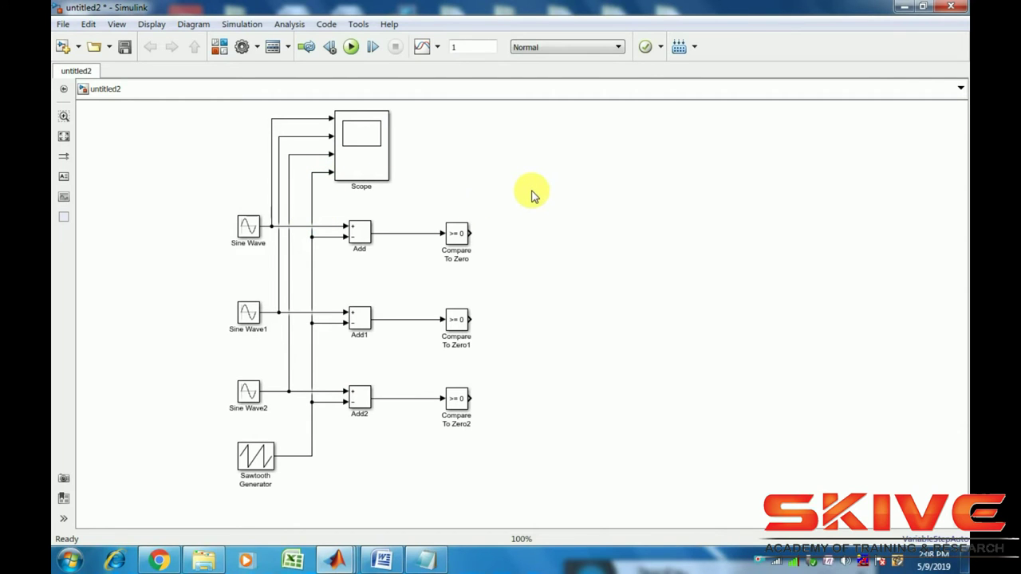
Insert a Mux right of the Scope, fed by the Sine Wave line and sawtooth carrier.
text(ux)
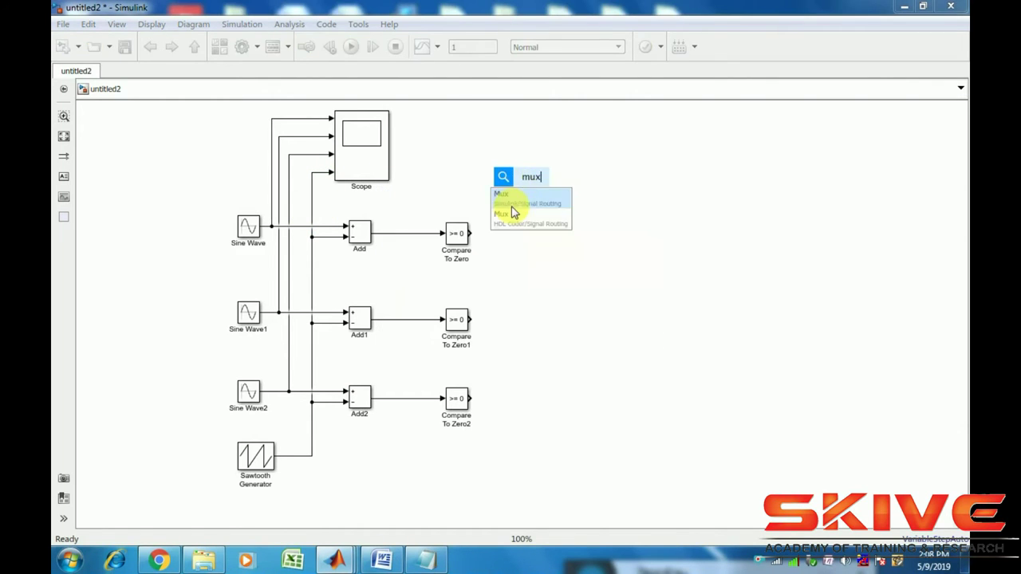
click(574, 195)
click(529, 183)
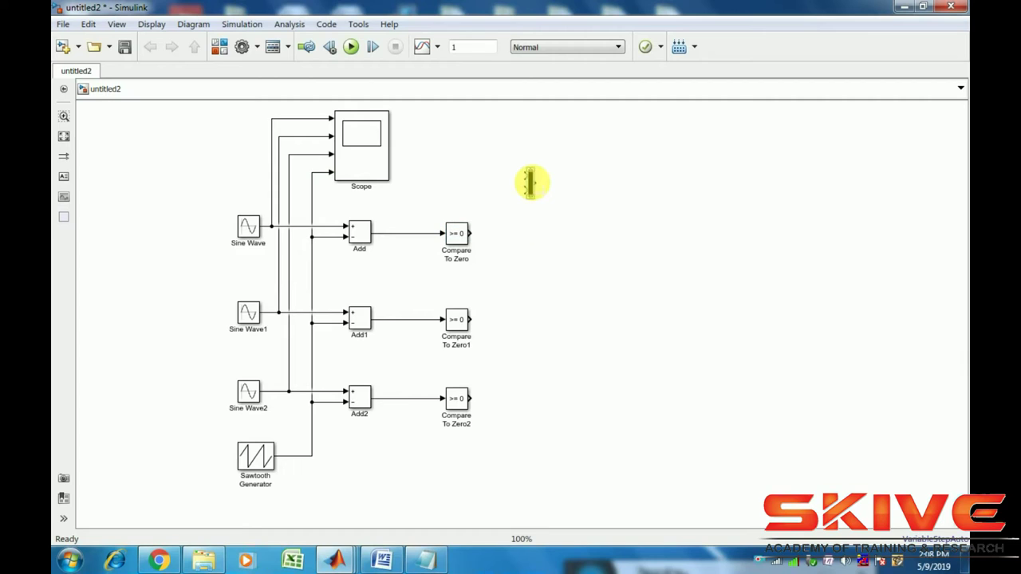
mouse_move(530, 186)
mouse_down()
mouse_move(502, 172)
mouse_move(501, 206)
mouse_move(273, 200)
mouse_up()
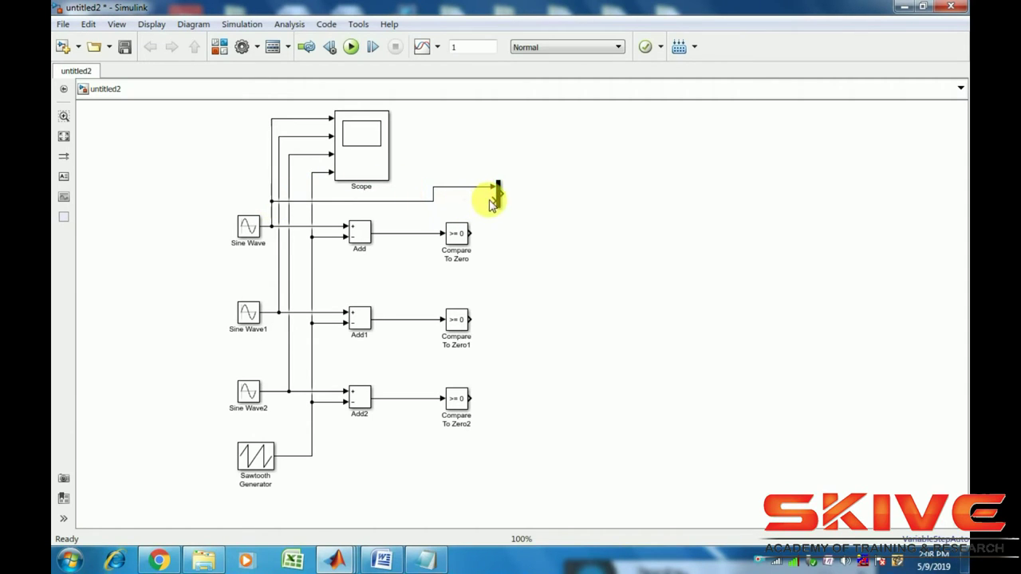
drag(495, 199, 312, 208)
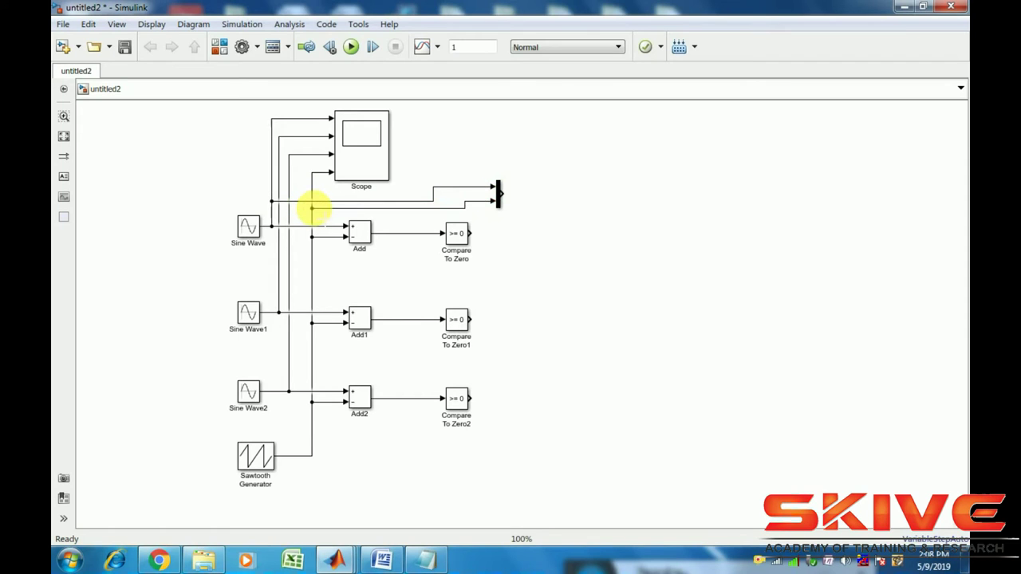
drag(358, 141, 360, 127)
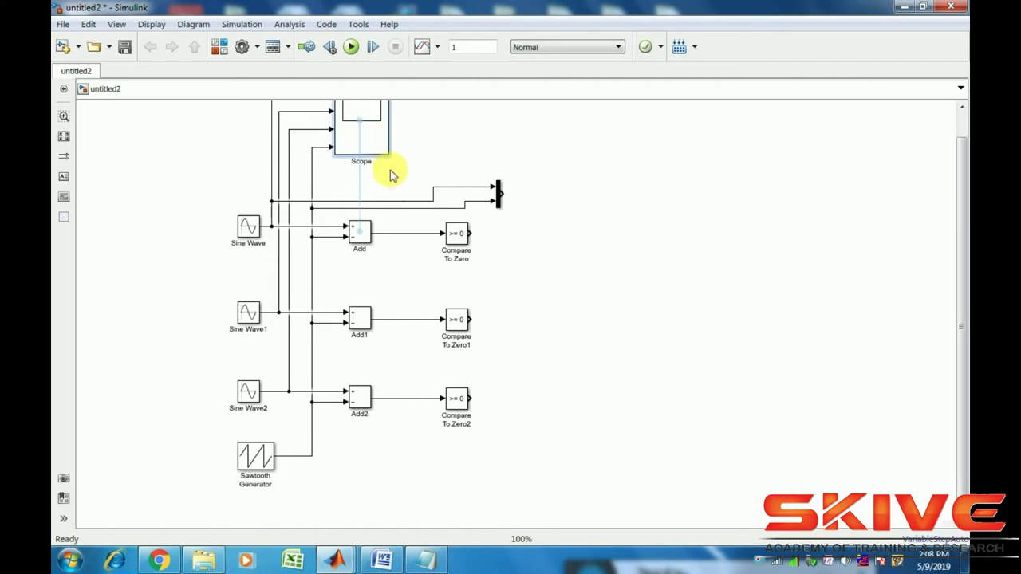
drag(399, 201, 450, 201)
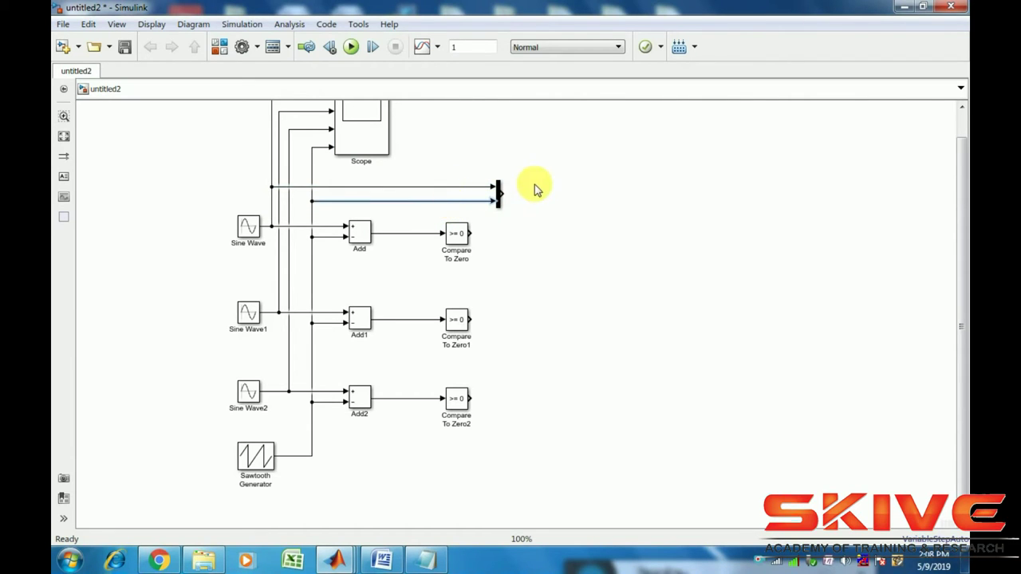
Insert a new Scope1 block via the canvas search for 'sc'.
double_click(536, 189)
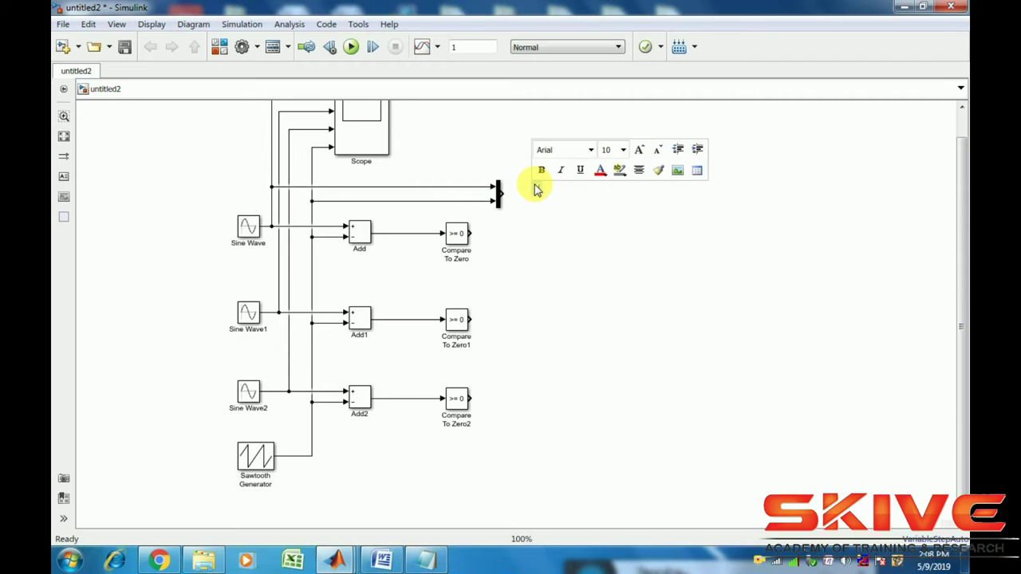
click(534, 229)
text(sc)
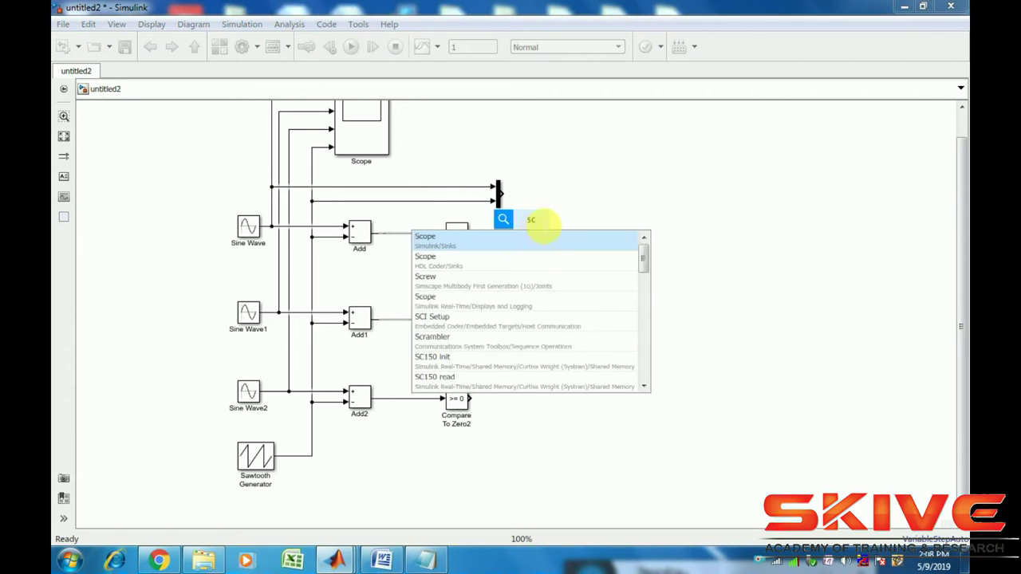
click(540, 243)
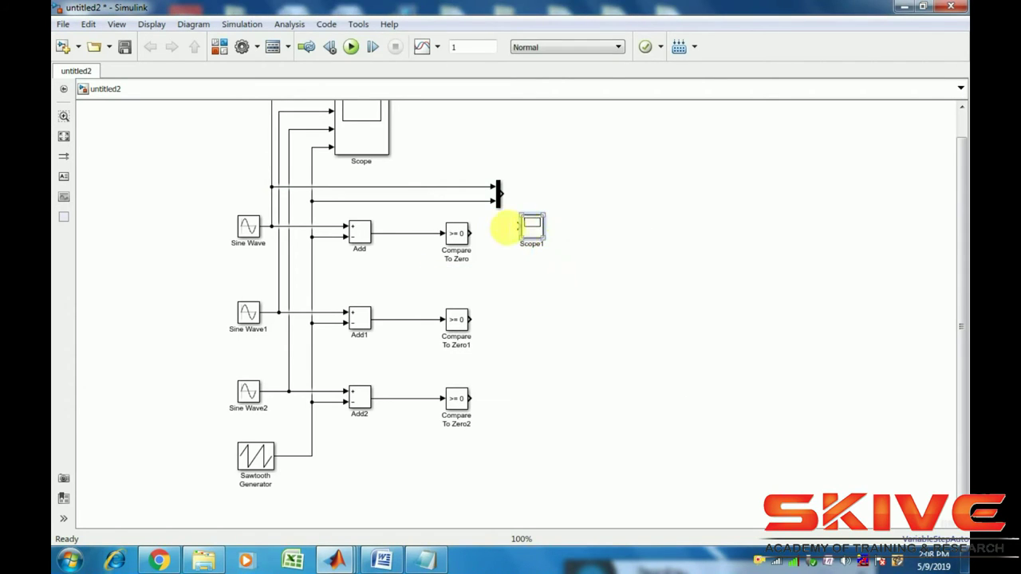
Give Scope1 2 input ports with a two-axes stacked layout.
double_click(533, 233)
click(318, 125)
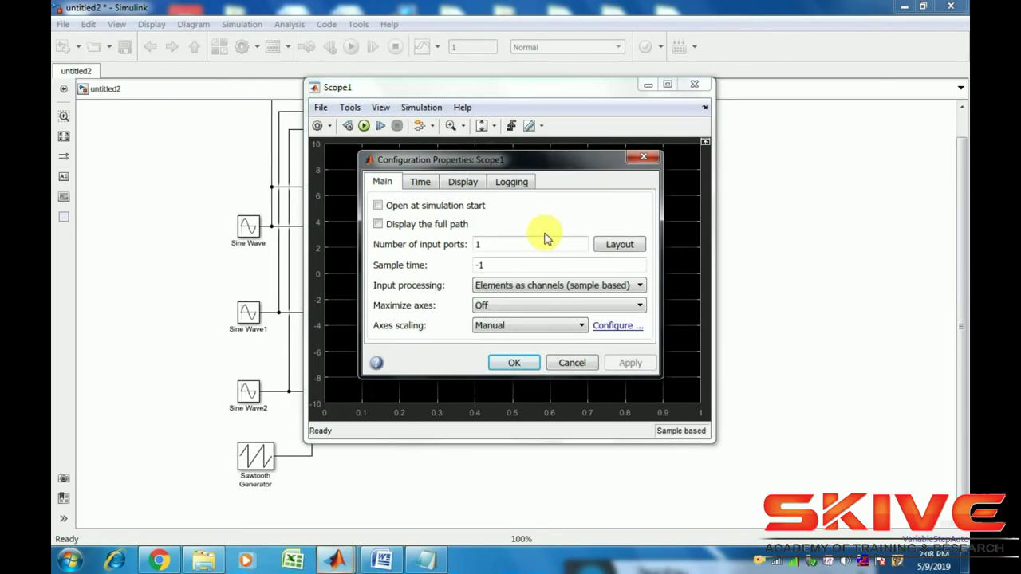
double_click(542, 242)
key(BackSpace)
text(2)
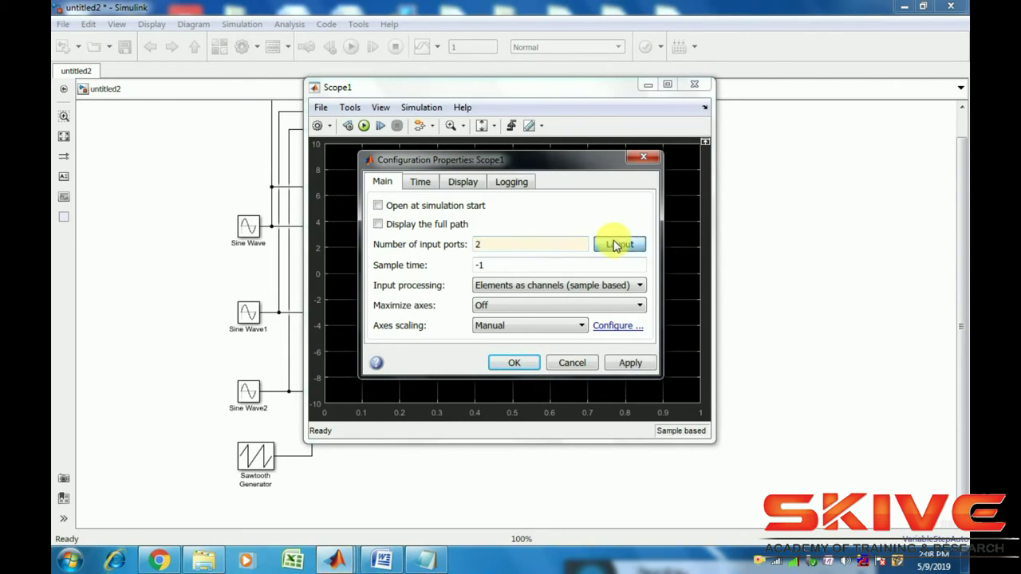
click(620, 244)
click(677, 289)
click(631, 363)
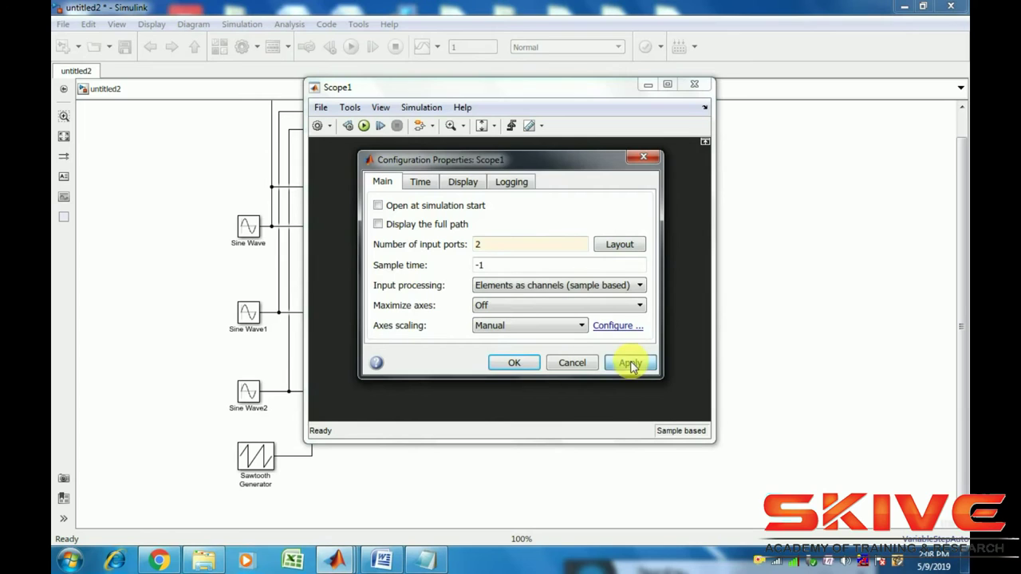
click(512, 363)
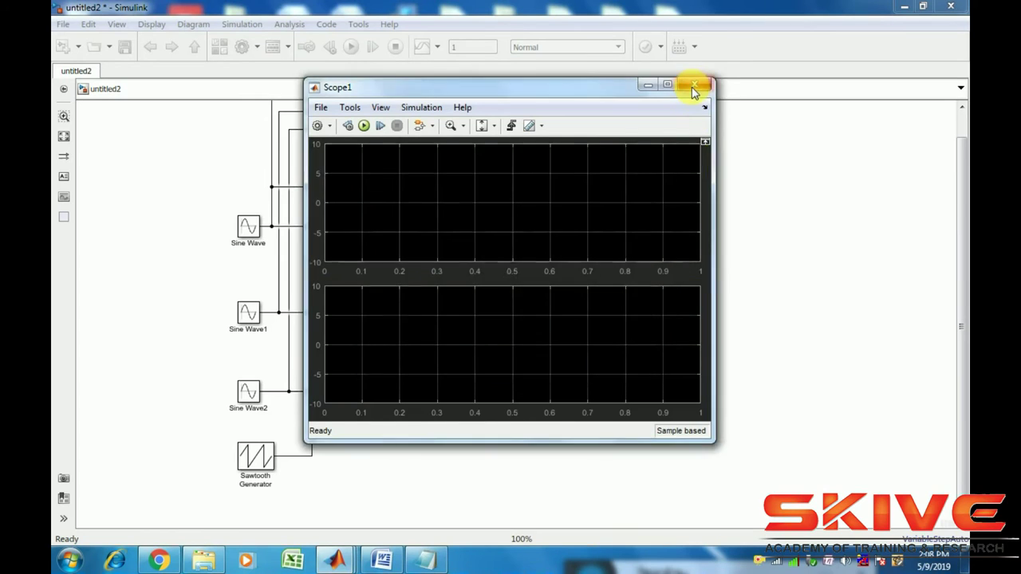
click(693, 85)
Align Scope1 with the Mux and wire the Mux and Compare To Zero outputs into it.
drag(538, 221, 559, 198)
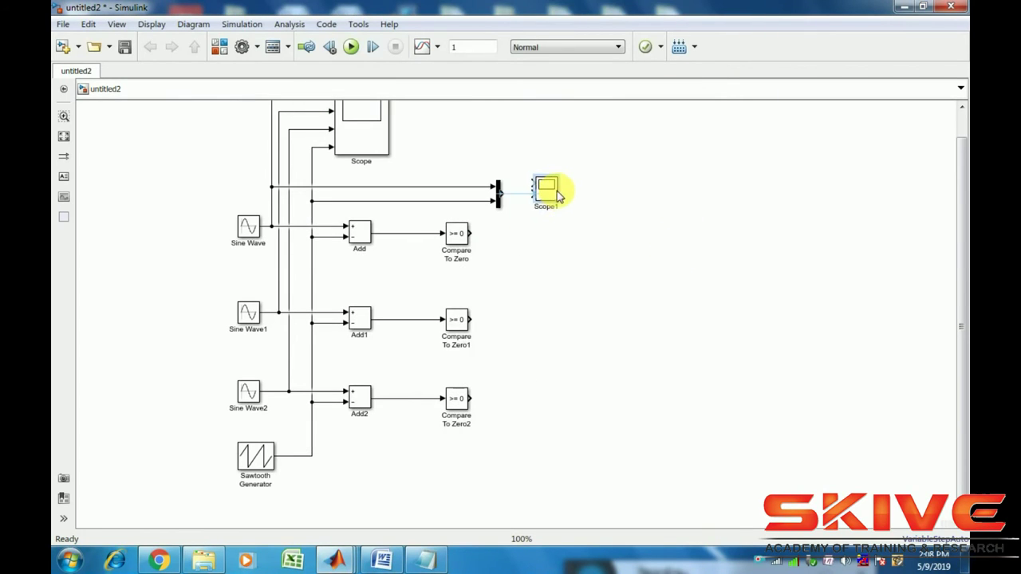
drag(460, 164, 519, 230)
drag(548, 187, 543, 194)
click(516, 189)
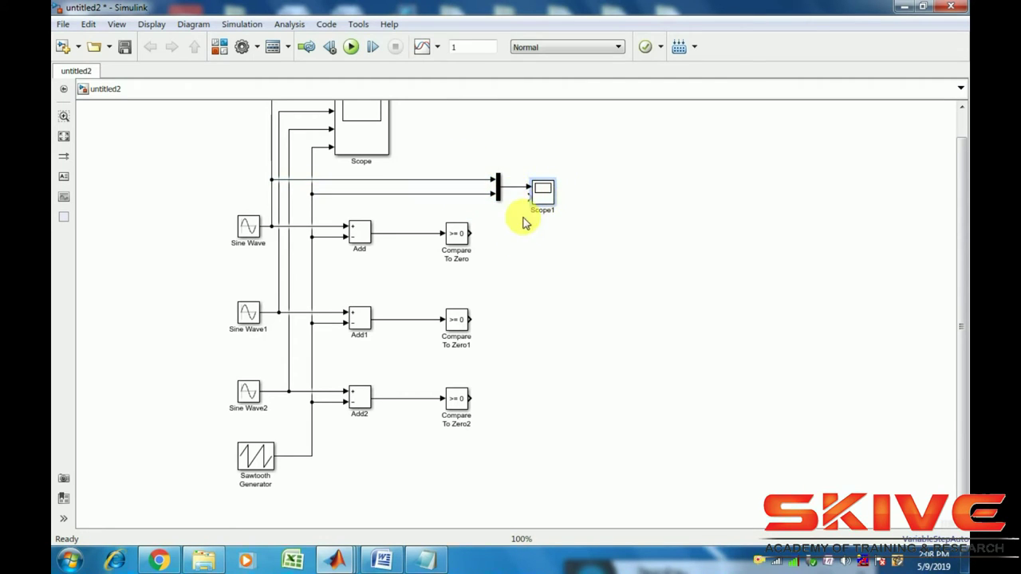
drag(471, 234, 531, 205)
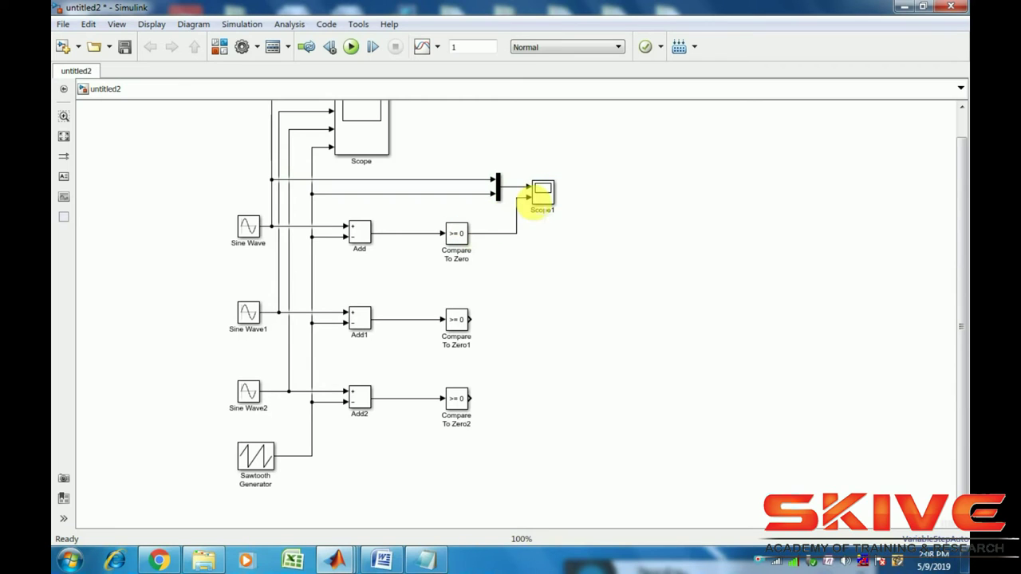
Insert Scope2 and give it 3 input ports with a three-row axes layout.
double_click(543, 277)
text(sc)
click(547, 301)
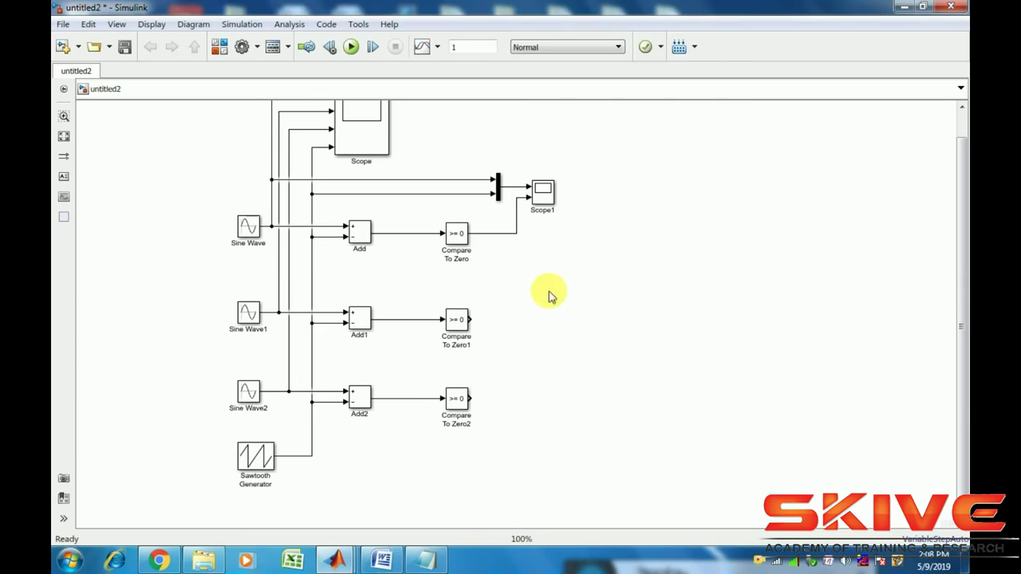
key(Return)
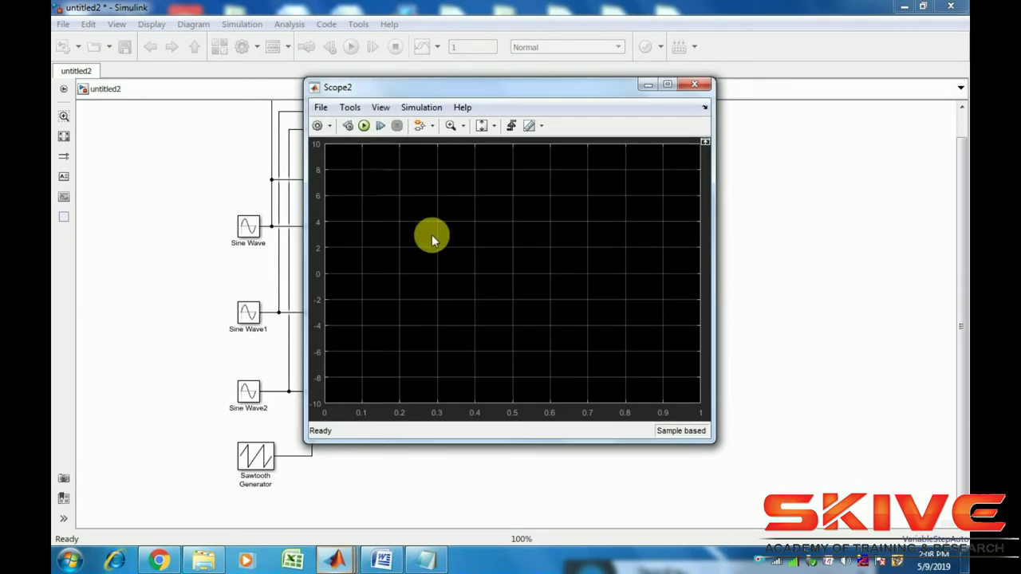
click(317, 126)
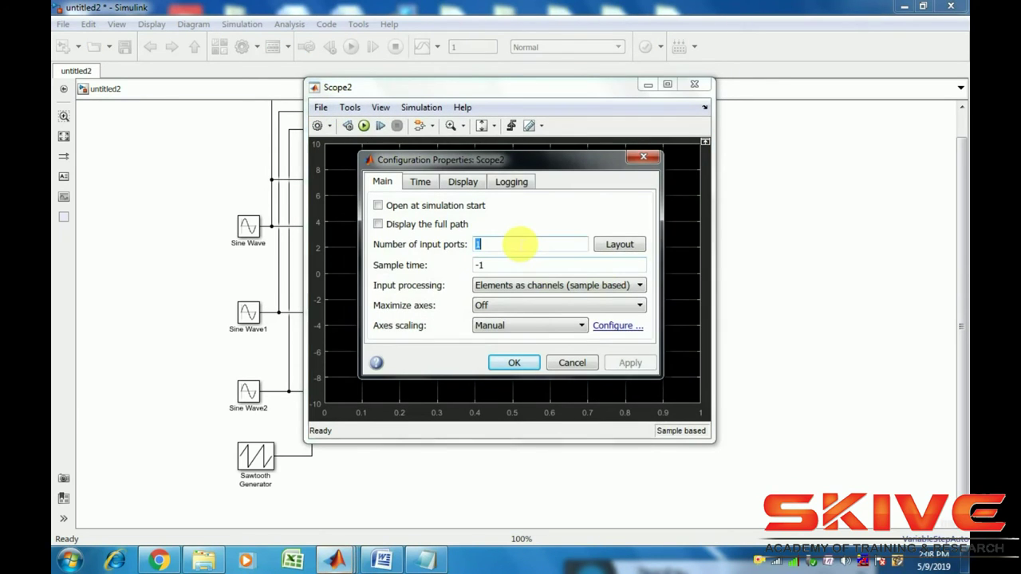
text(3)
click(620, 244)
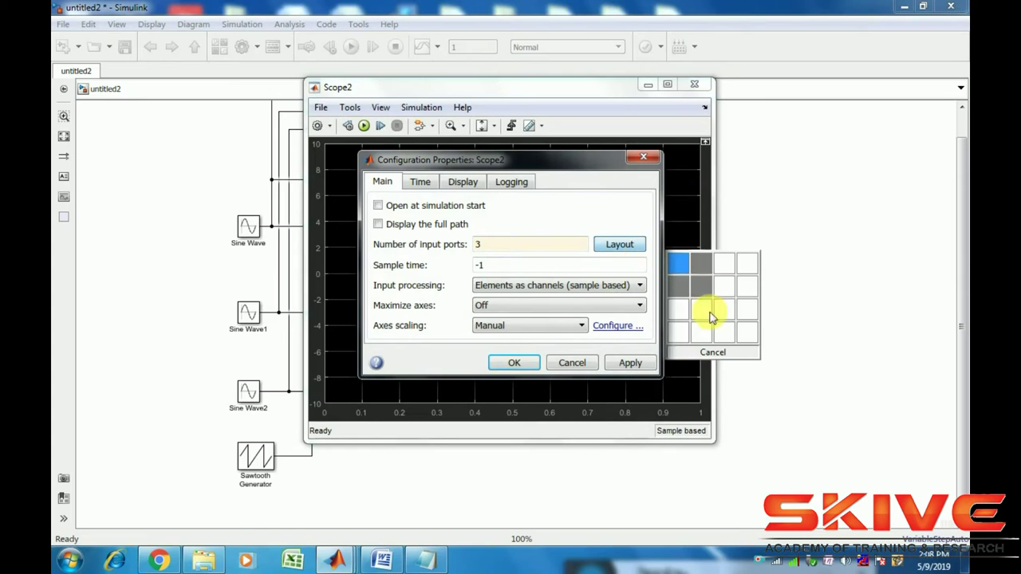
click(674, 317)
click(630, 363)
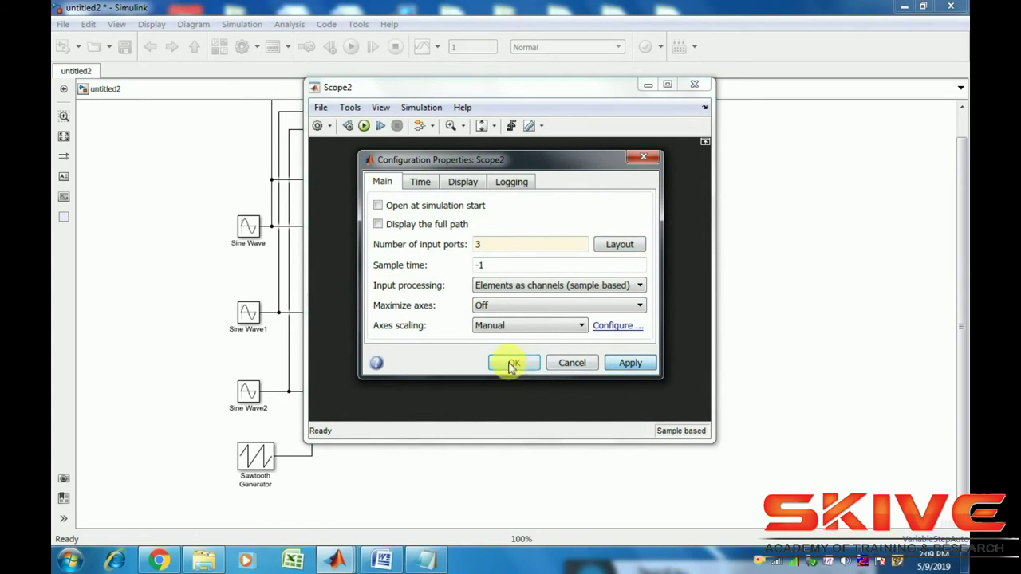
click(694, 85)
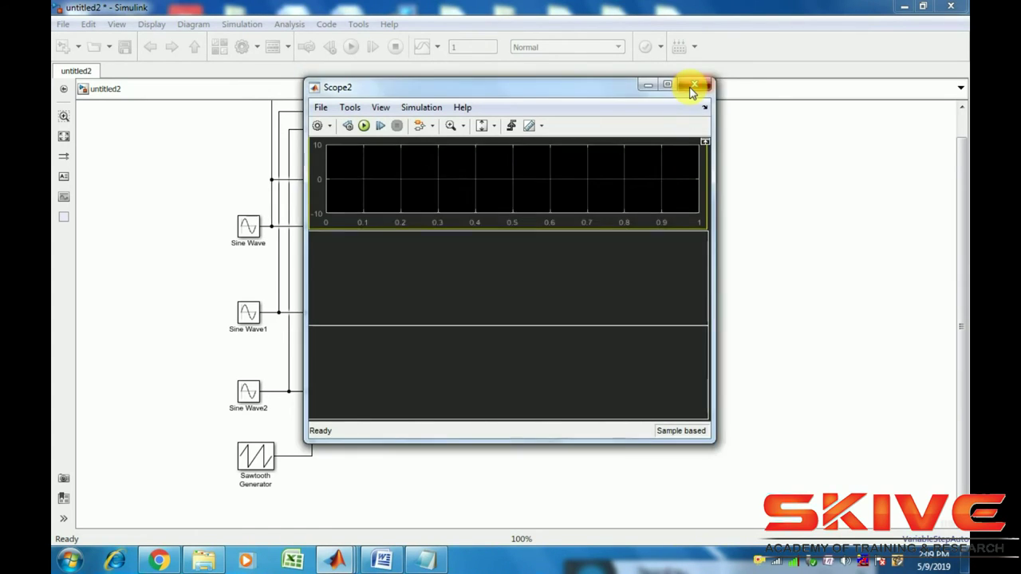
Reposition Scope2 and wire Compare To Zero2's output into its input.
mouse_move(548, 278)
mouse_down()
mouse_move(577, 257)
mouse_move(559, 279)
mouse_move(566, 296)
mouse_move(508, 249)
mouse_move(511, 233)
mouse_up()
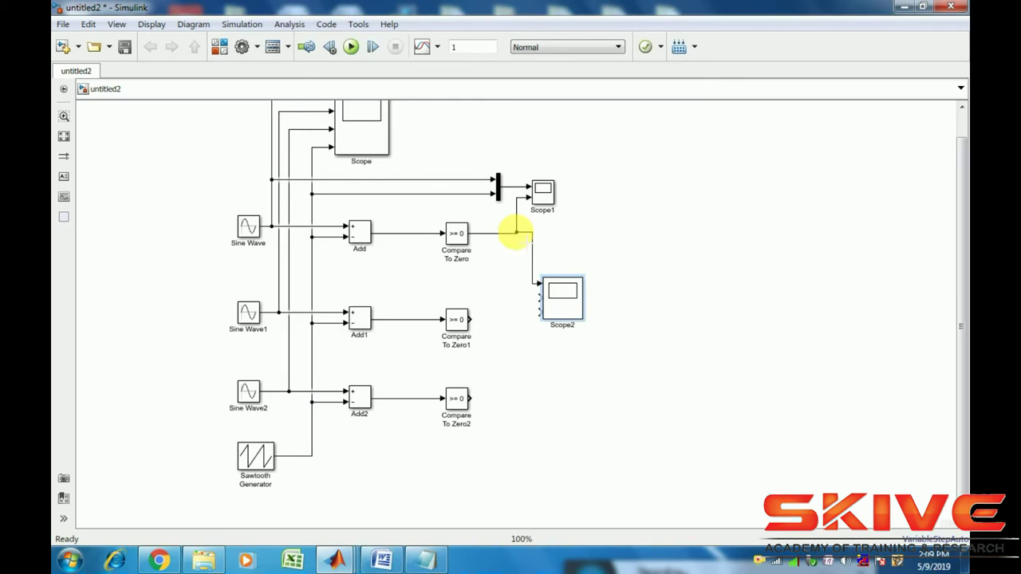
drag(532, 269, 471, 318)
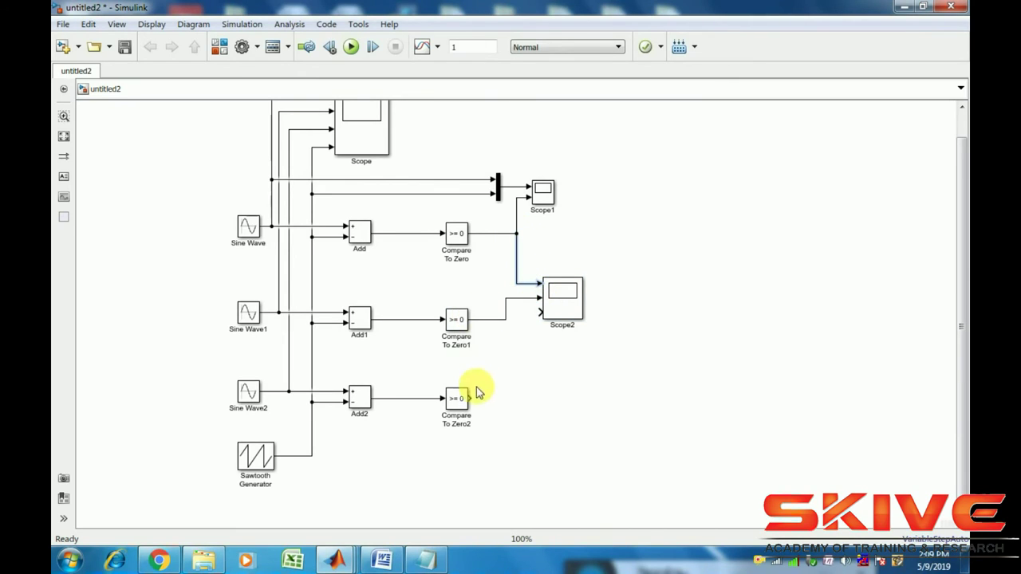
drag(472, 398, 540, 315)
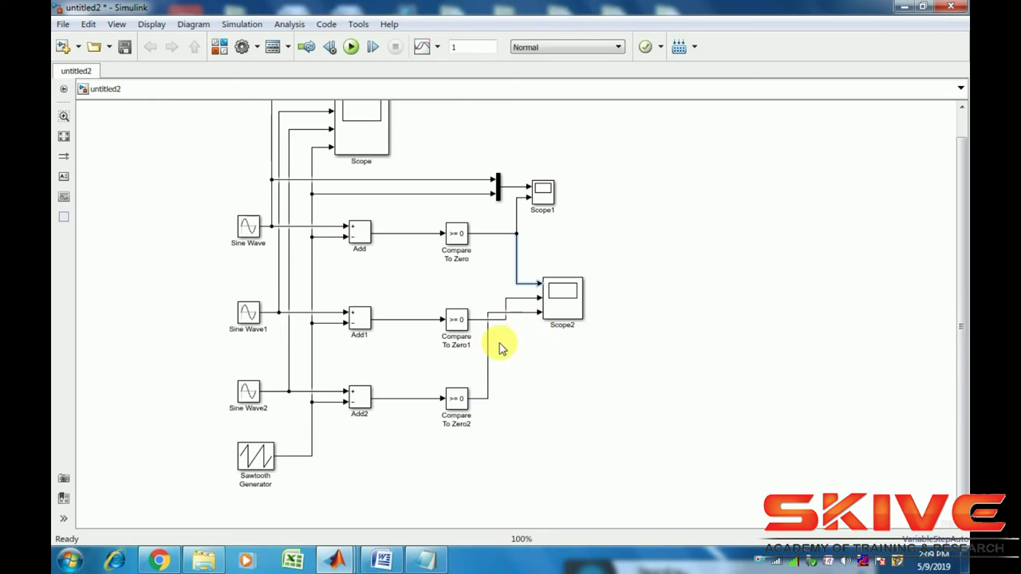
drag(489, 368, 517, 387)
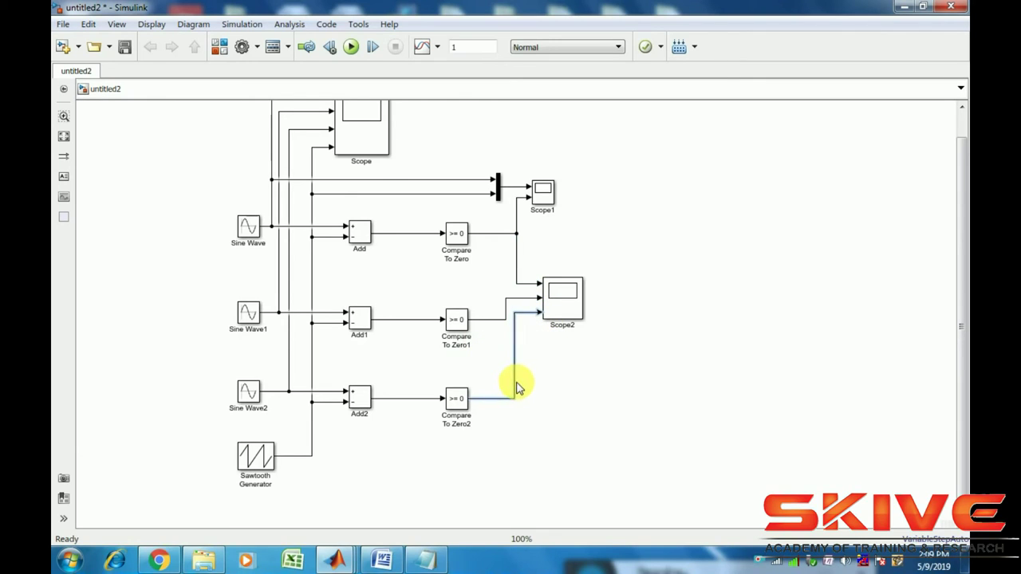
click(623, 355)
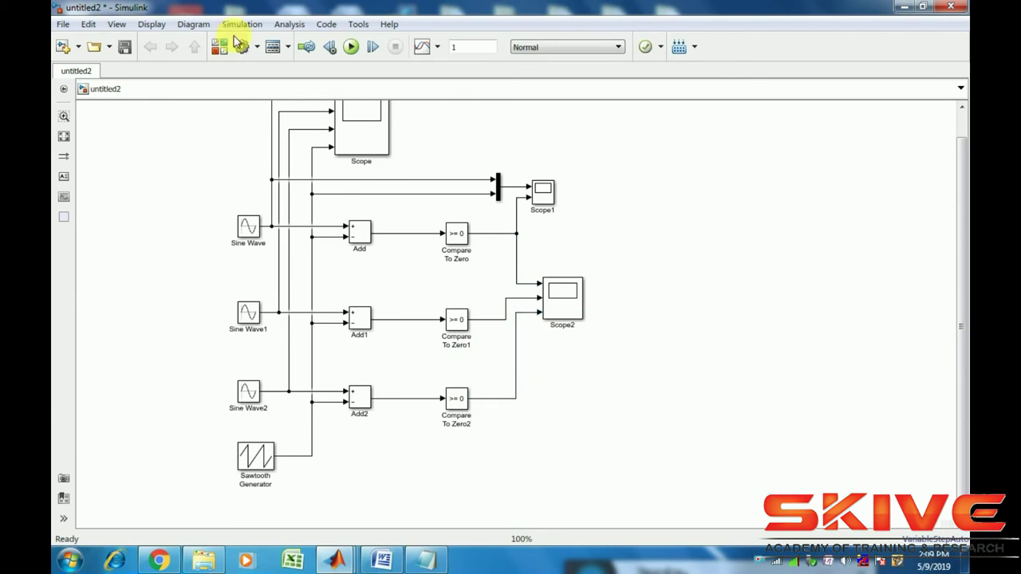
Set the Sine Wave block's frequency to 2*pi*50 rad/s.
scroll(941, 280, up, 1)
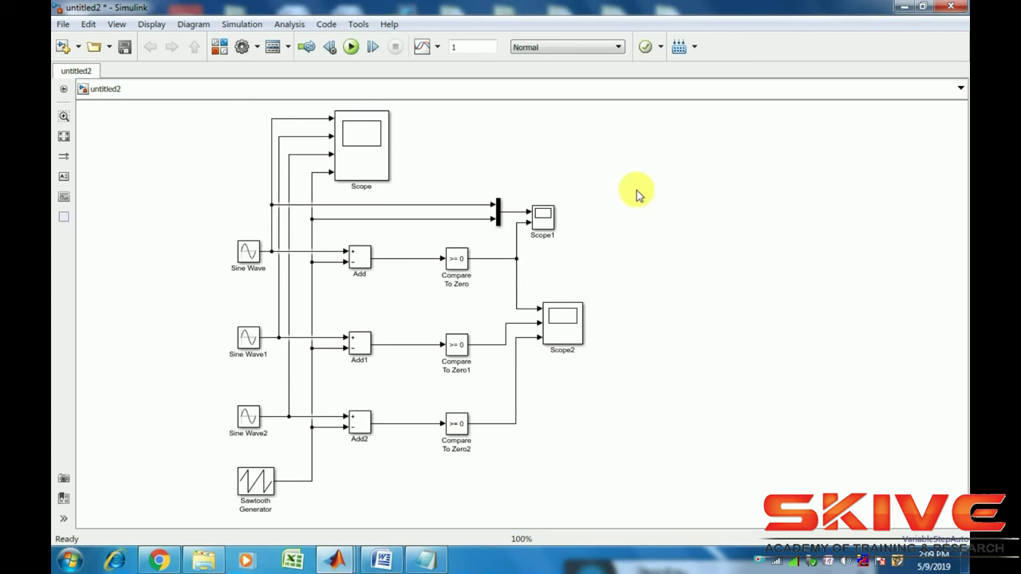
double_click(247, 251)
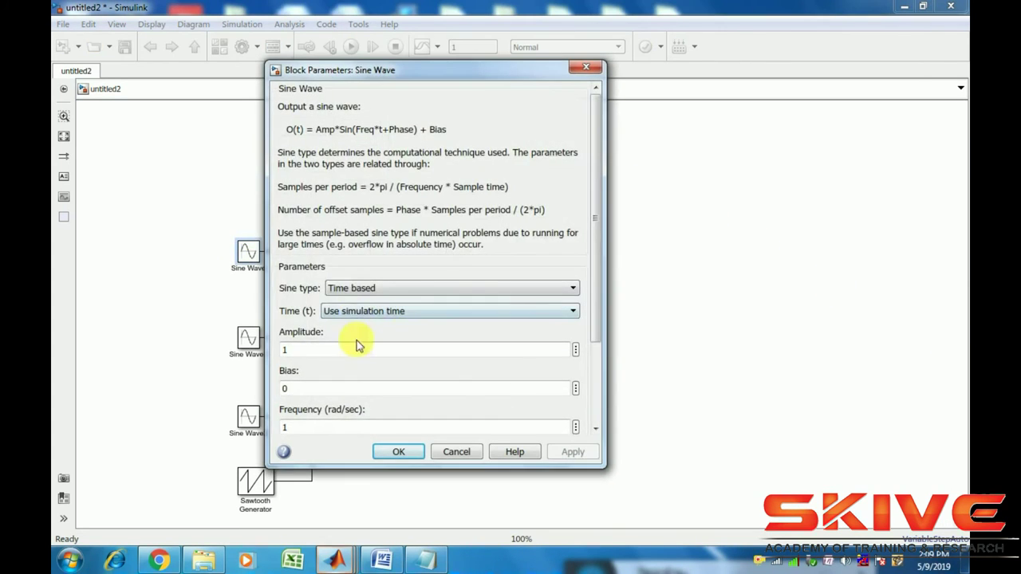
scroll(351, 342, down, 3)
key(BackSpace)
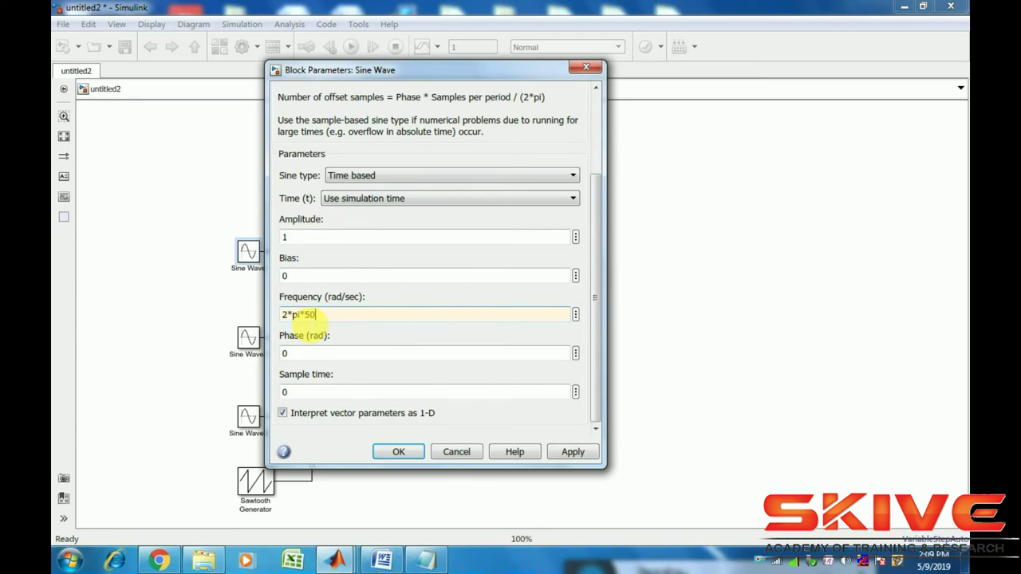
click(573, 451)
click(396, 452)
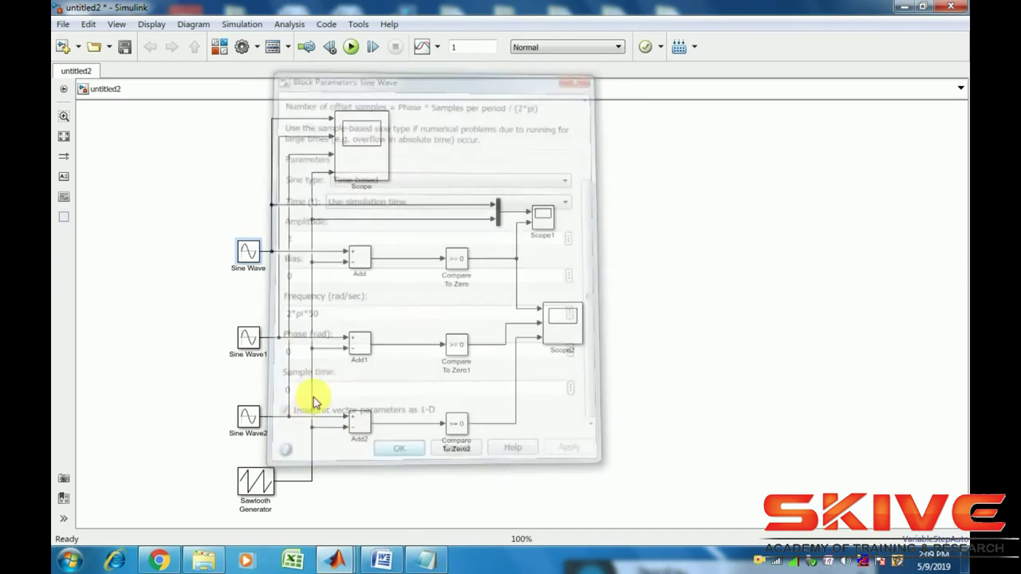
Give Sine Wave1 a frequency of 2*pi*50 rad/s and a phase of 2*pi/3.
double_click(248, 343)
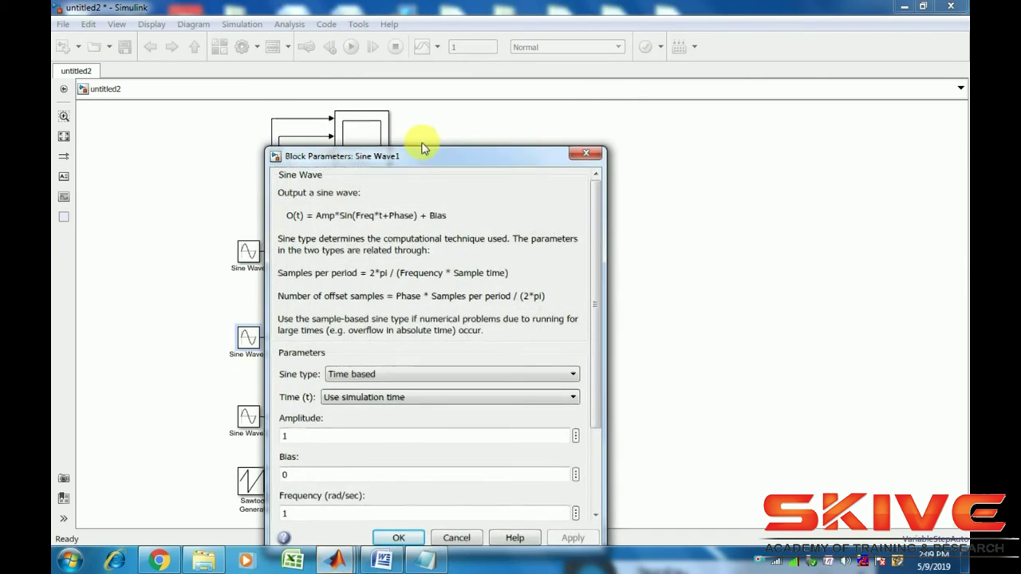
drag(415, 154, 432, 125)
scroll(335, 363, down, 3)
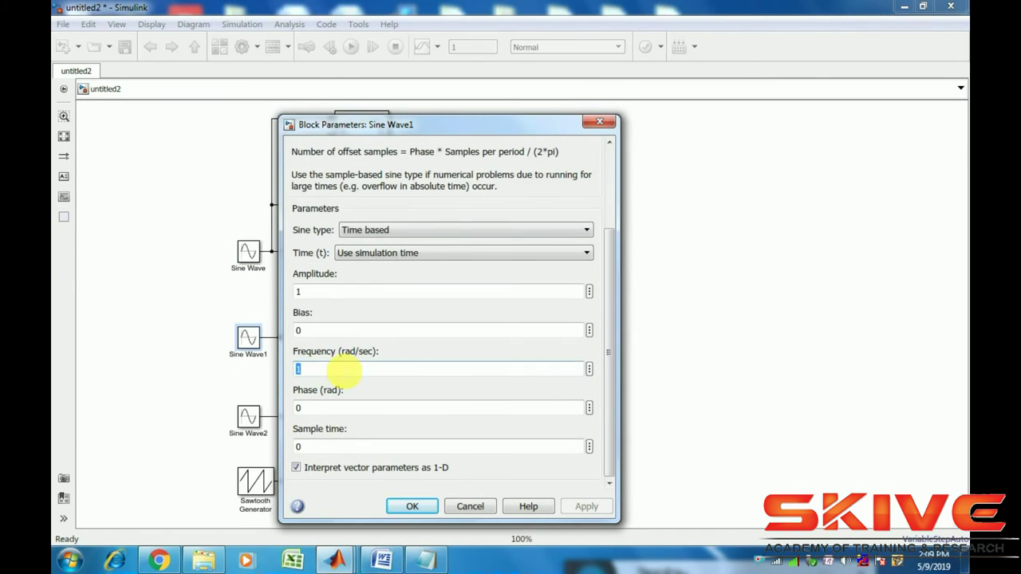
text(2*pi)
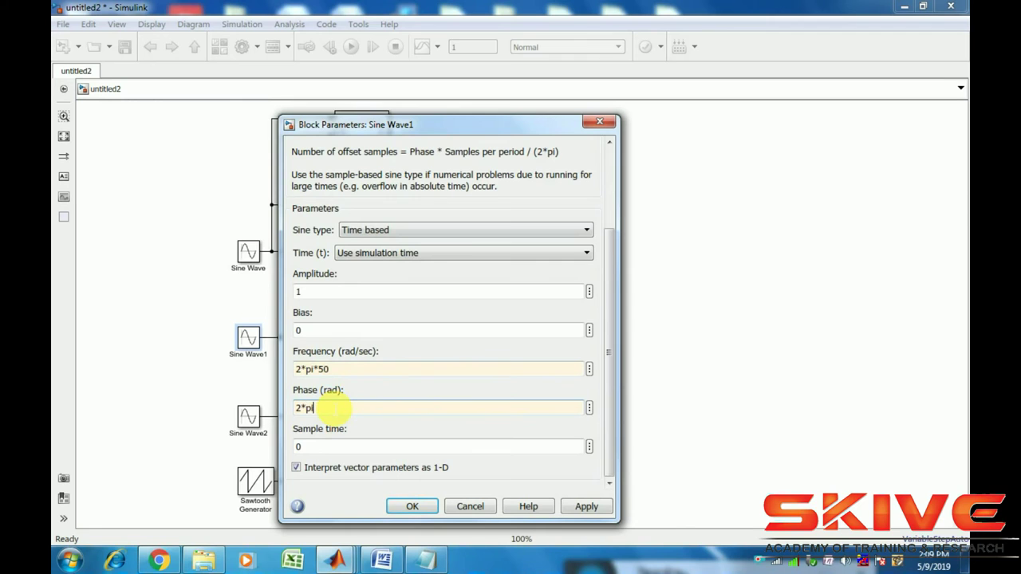
click(337, 408)
text(2*pi/3)
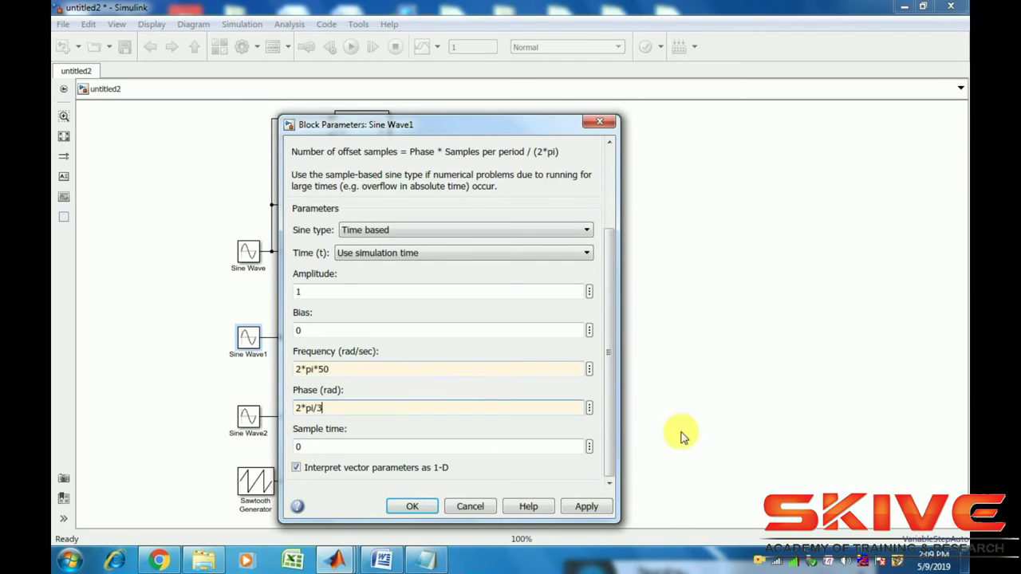
click(585, 507)
click(410, 506)
Give Sine Wave2 a frequency of 2*pi*50 rad/s and a phase of -2*pi/3.
double_click(248, 418)
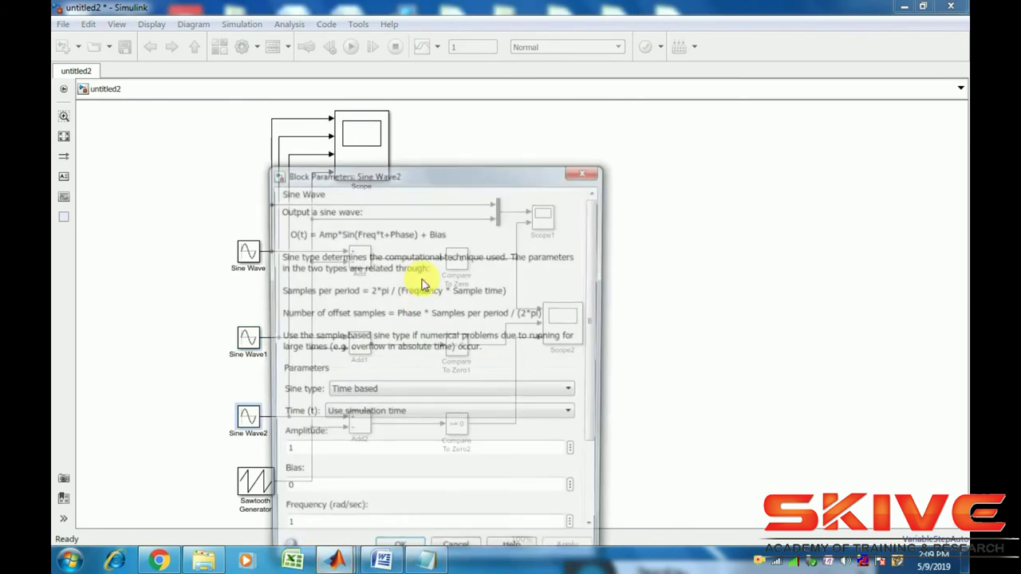
drag(406, 182, 426, 129)
scroll(326, 372, down, 3)
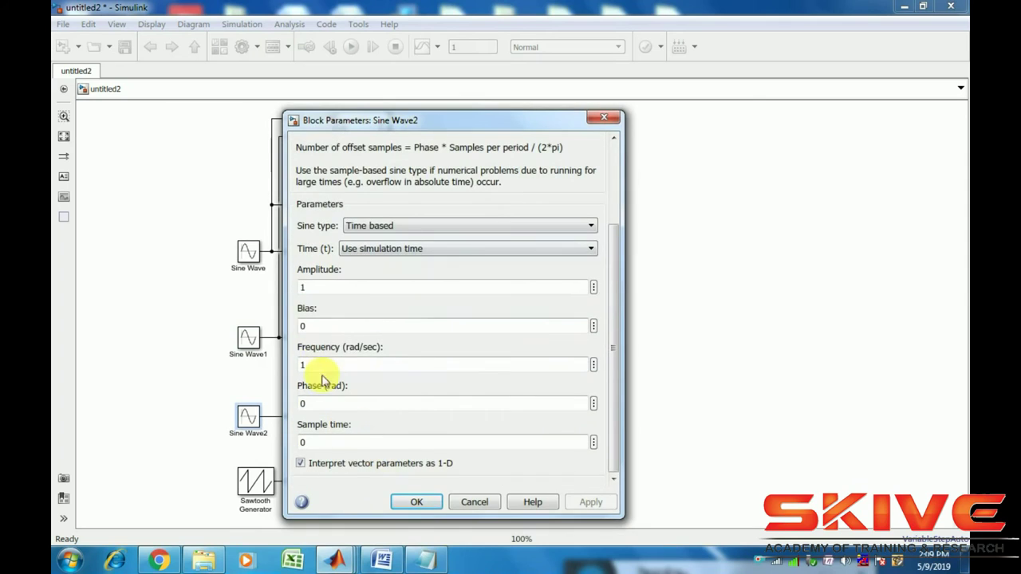
key(BackSpace)
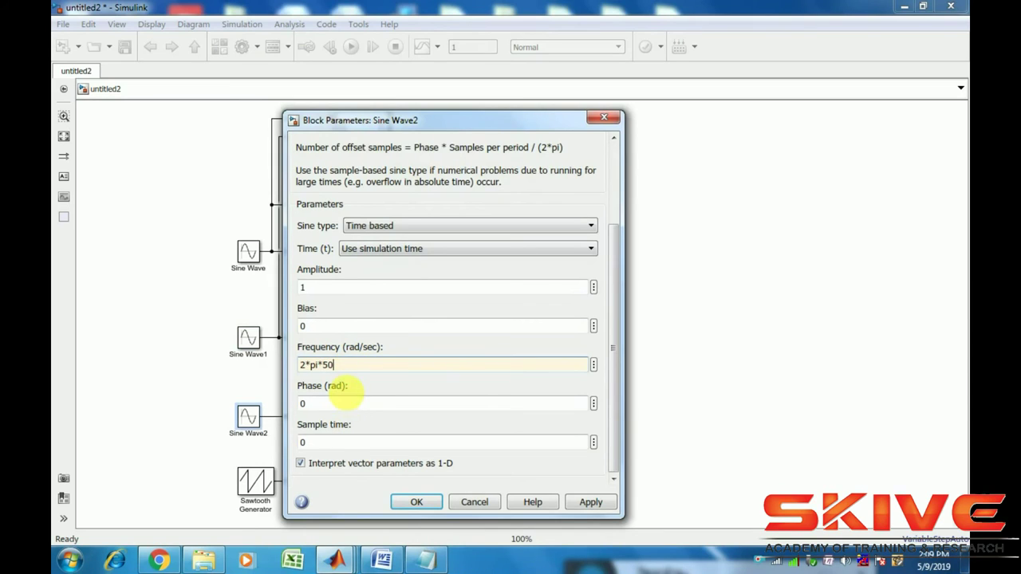
key(Tab)
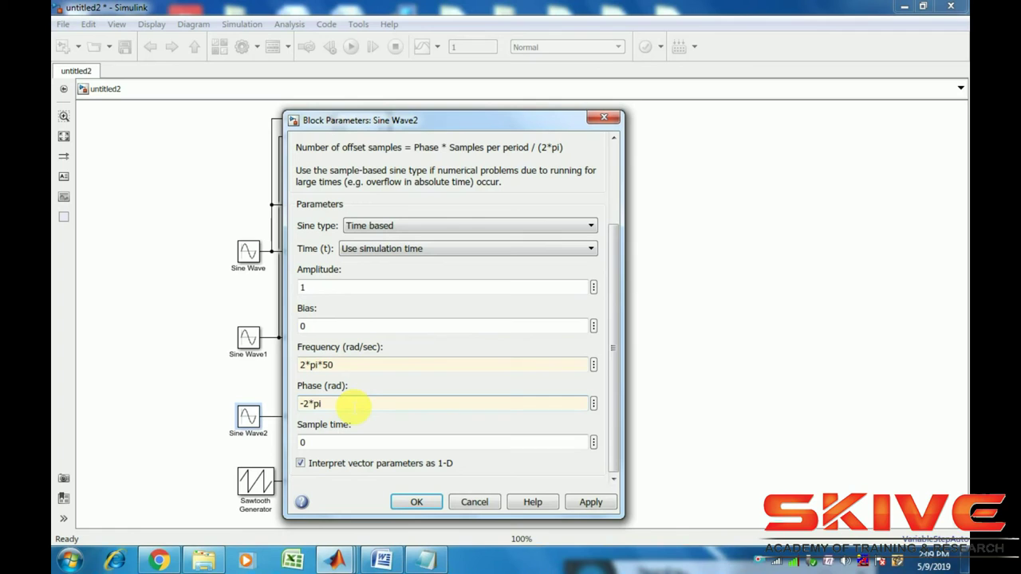
text(-2*pi/3)
click(592, 503)
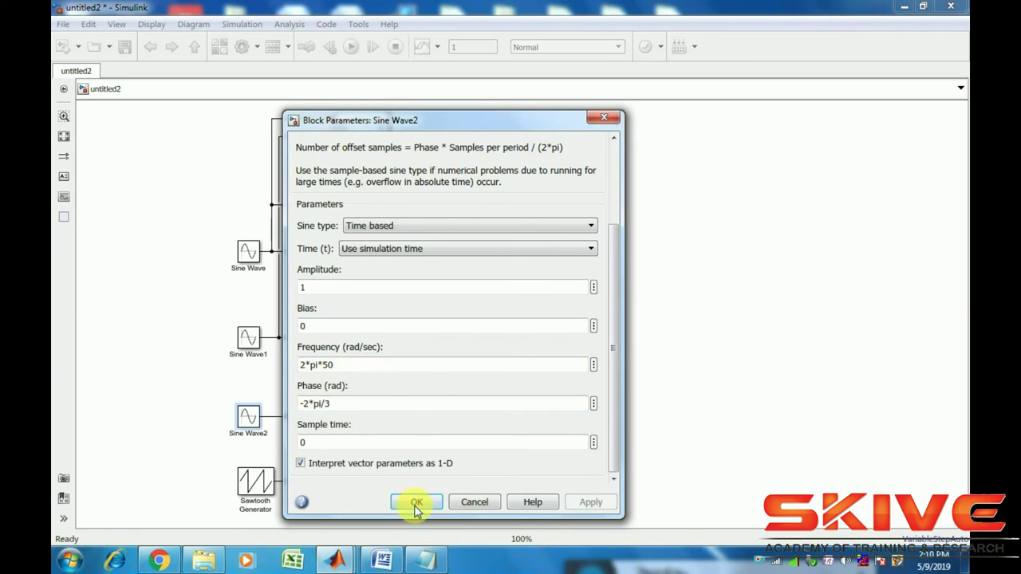
click(416, 504)
double_click(267, 483)
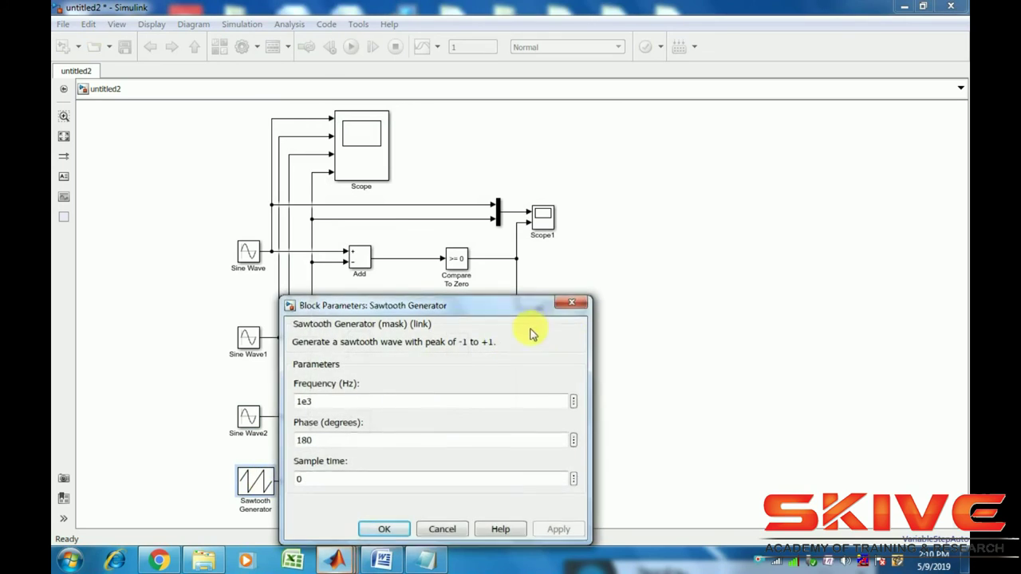
Leave the Sawtooth Generator unchanged, place a Continuous powergui top-left, and run the simulation.
click(587, 298)
click(661, 303)
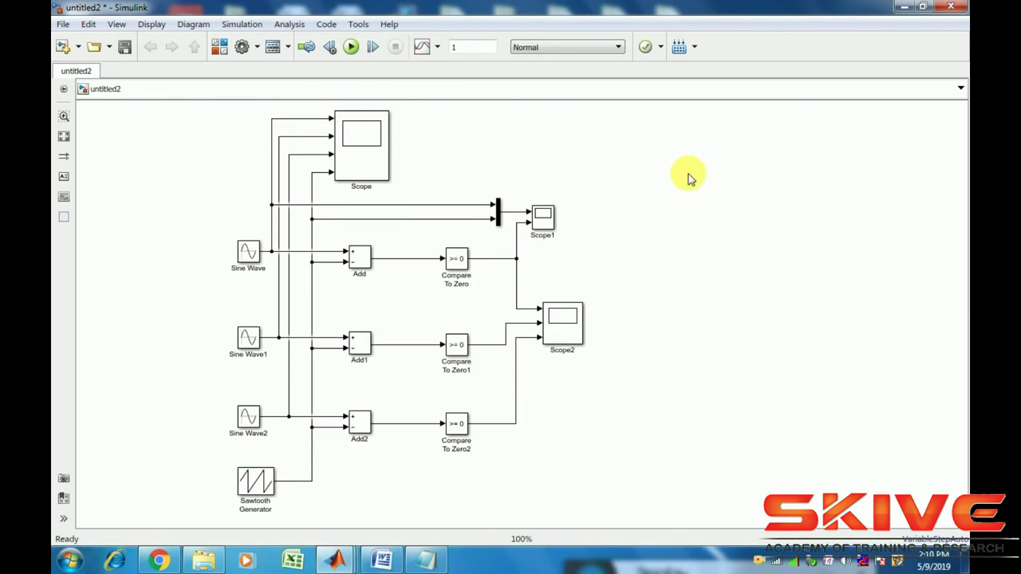
text(power)
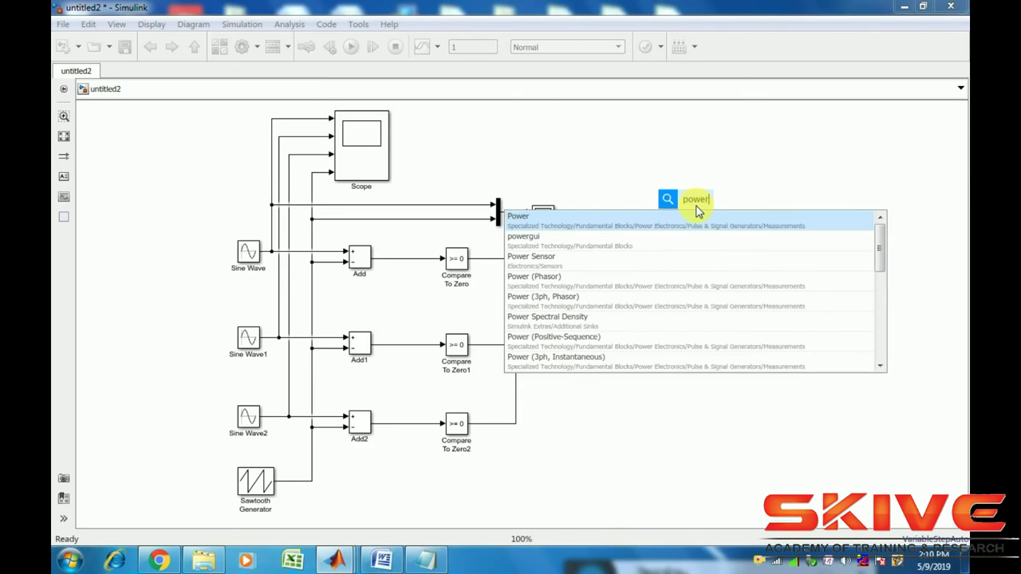
click(620, 240)
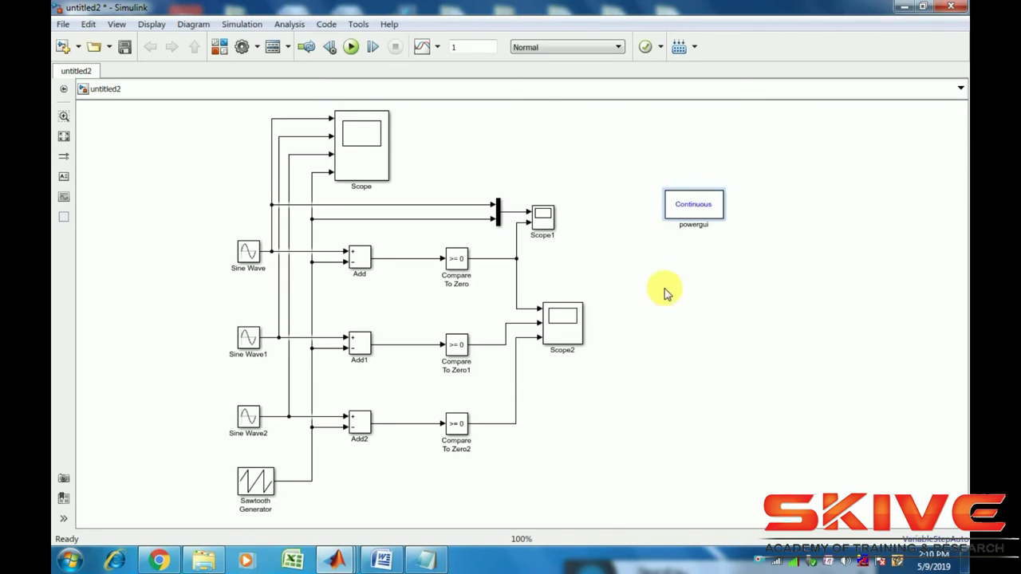
drag(702, 209, 178, 155)
click(229, 179)
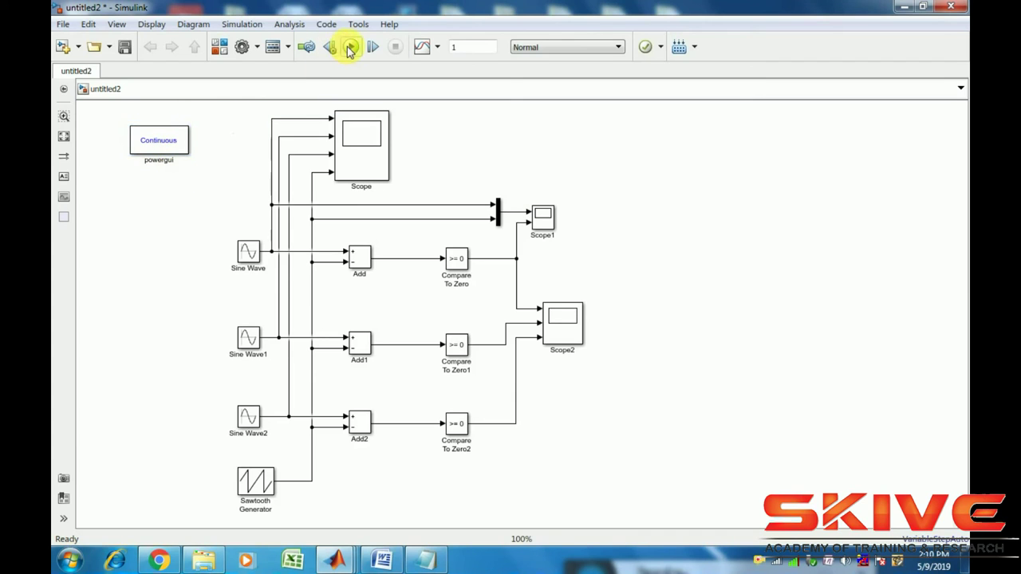
click(351, 46)
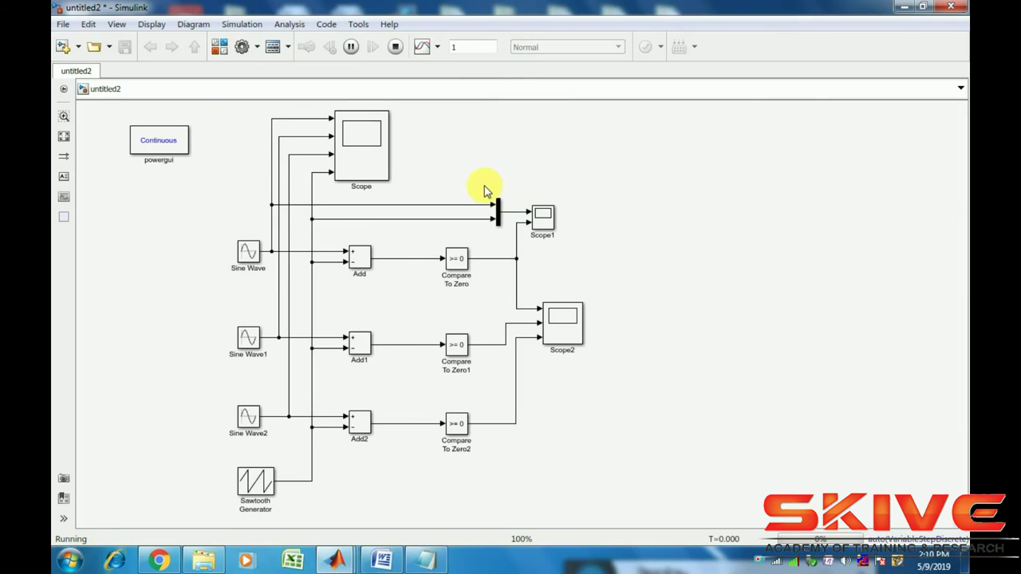
Set the Scope's axes scaling to Auto.
click(378, 168)
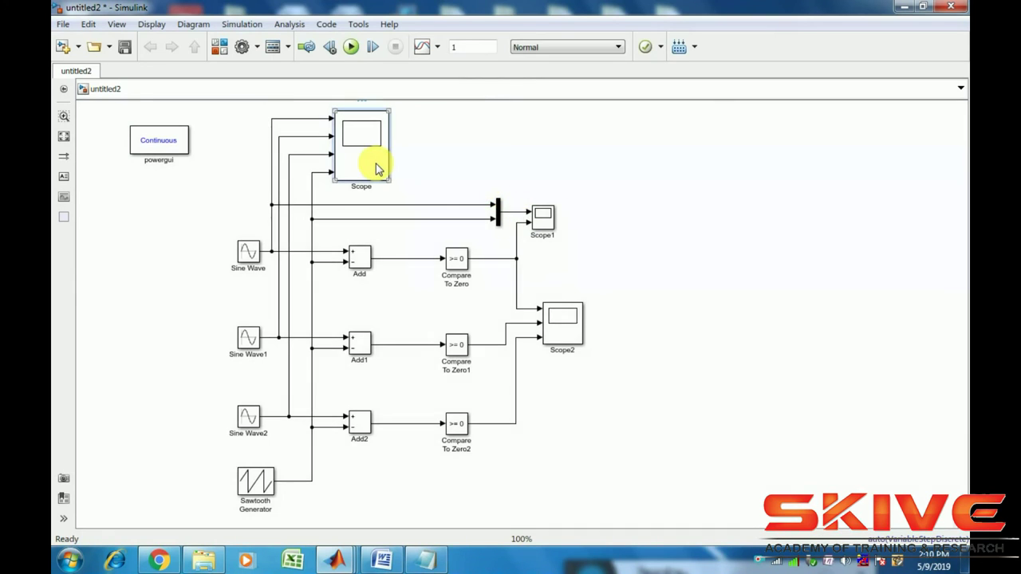
double_click(378, 168)
click(317, 126)
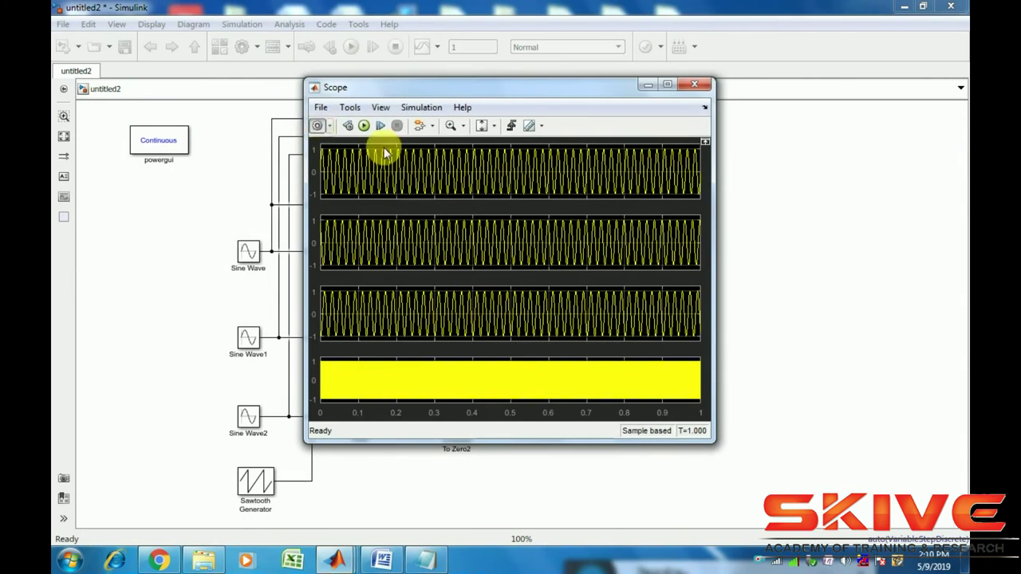
click(520, 328)
click(499, 348)
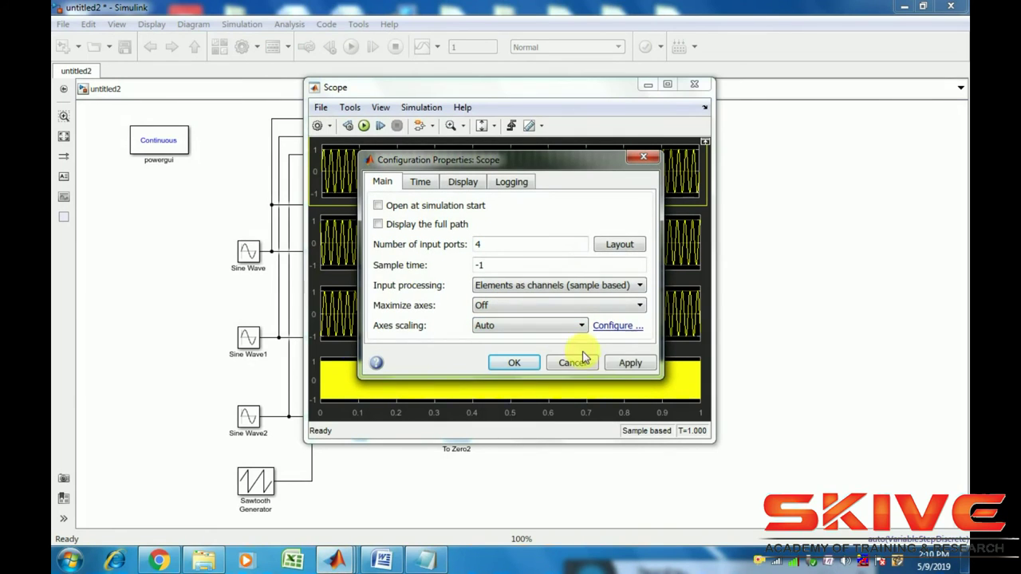
click(627, 363)
click(515, 363)
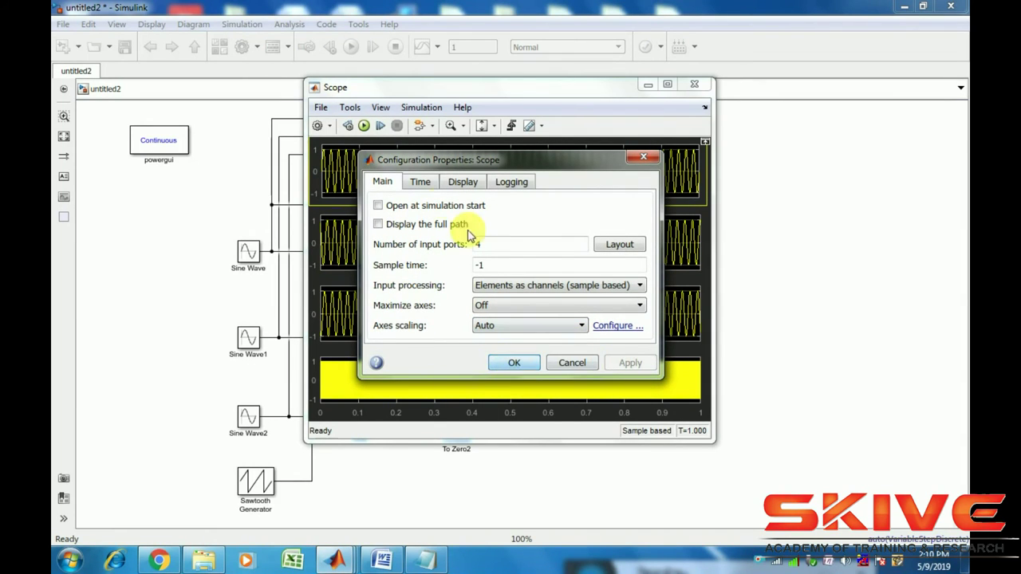
Zoom the Scope plots to about 0.211–0.2145 s to inspect the waves, then close it.
click(452, 127)
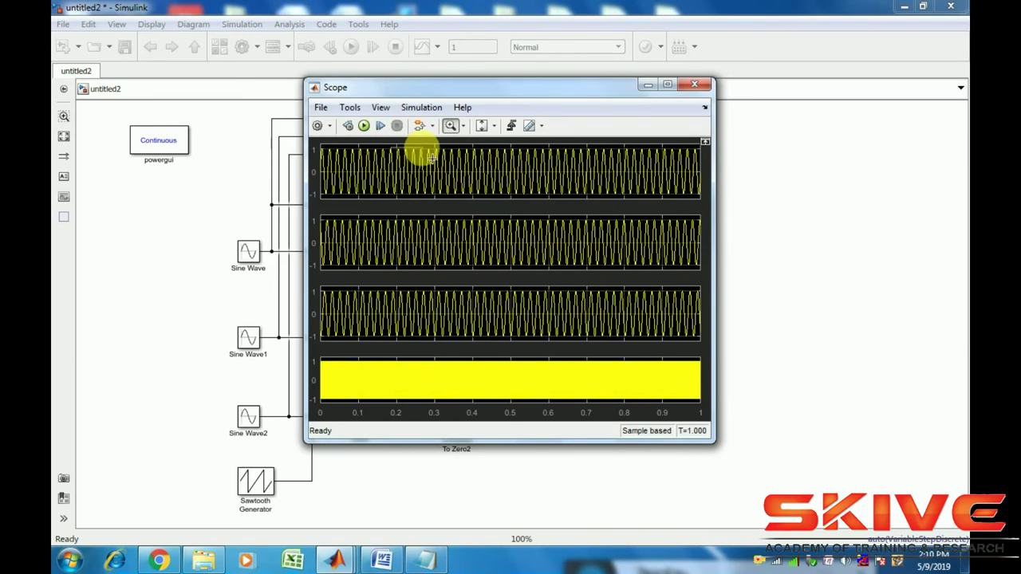
drag(390, 157, 421, 159)
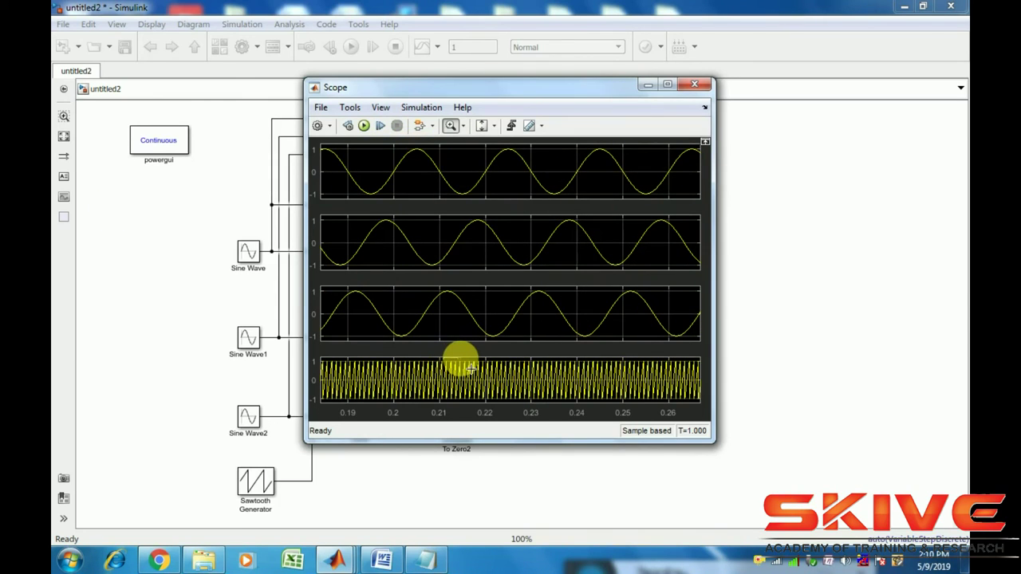
drag(443, 366, 460, 367)
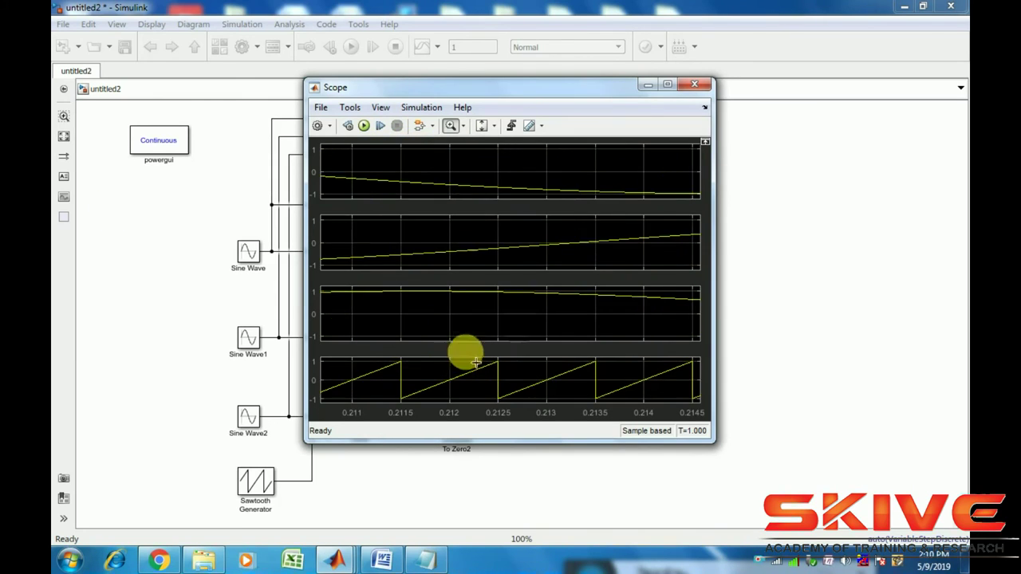
click(691, 87)
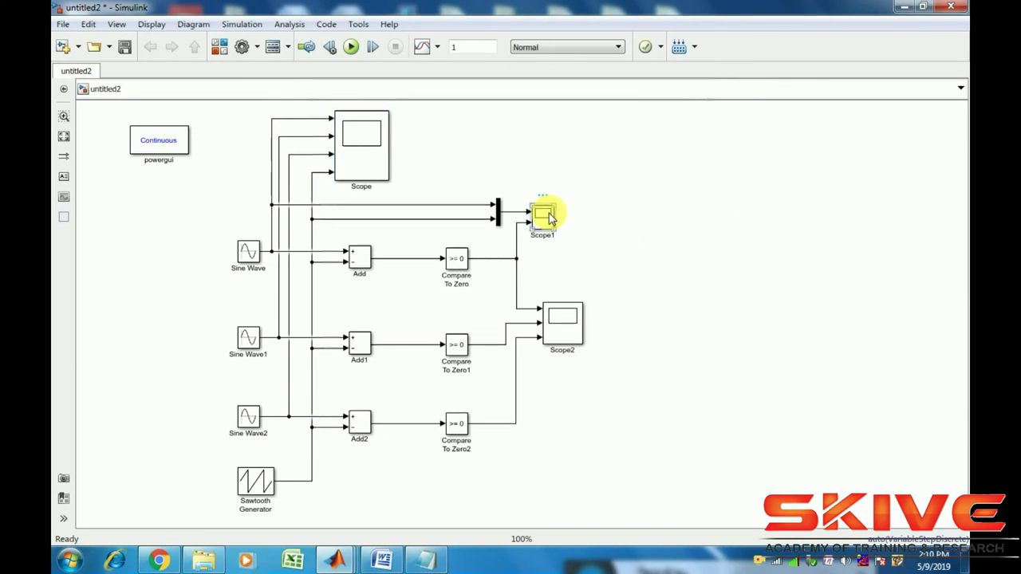
double_click(546, 215)
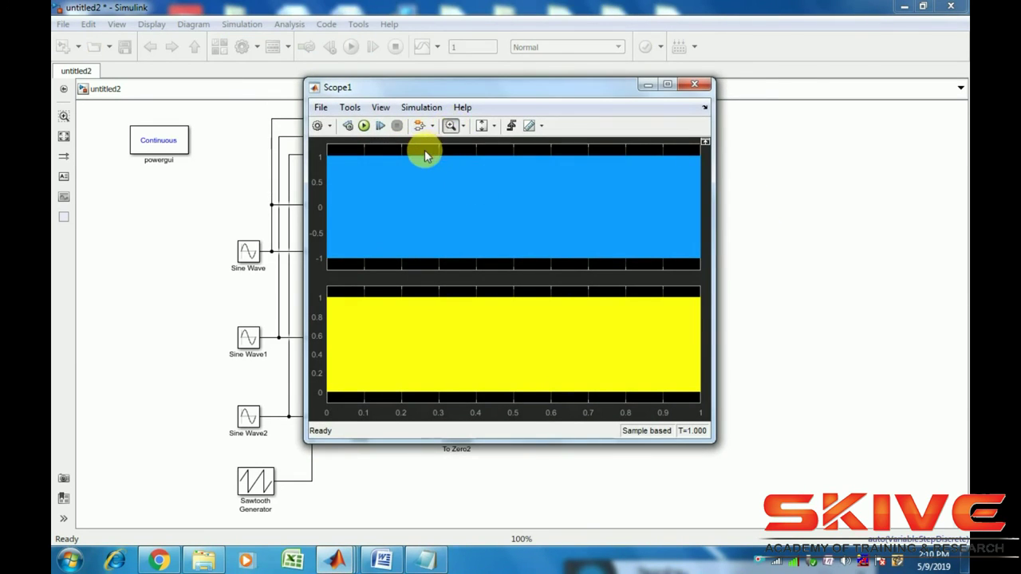
click(451, 160)
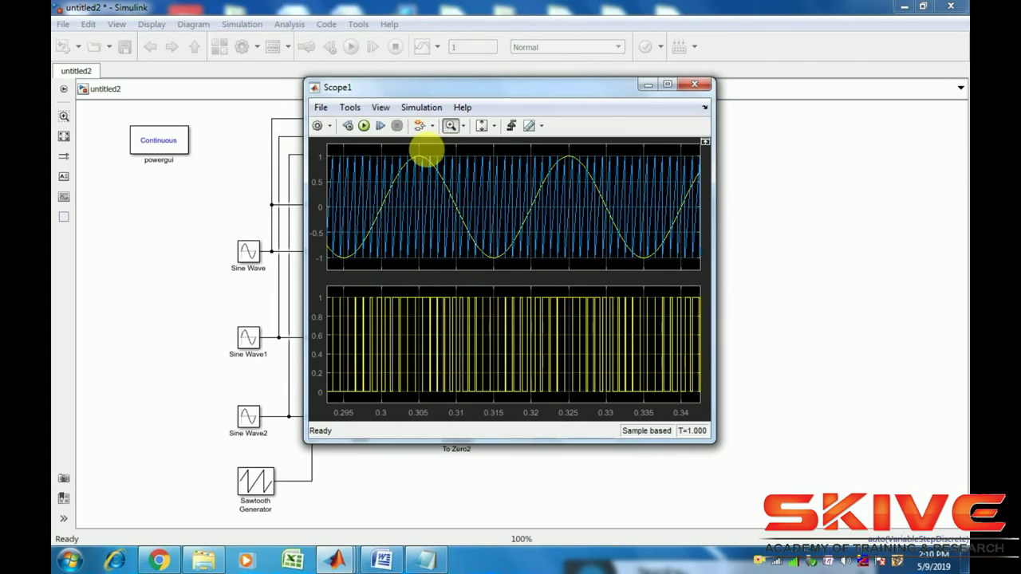
drag(465, 160, 646, 162)
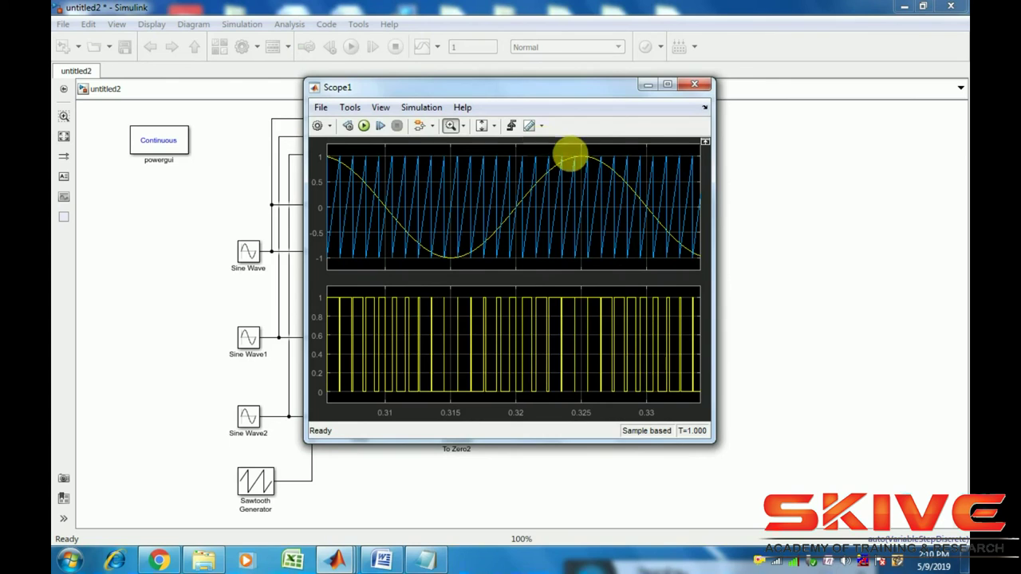
drag(493, 159, 687, 158)
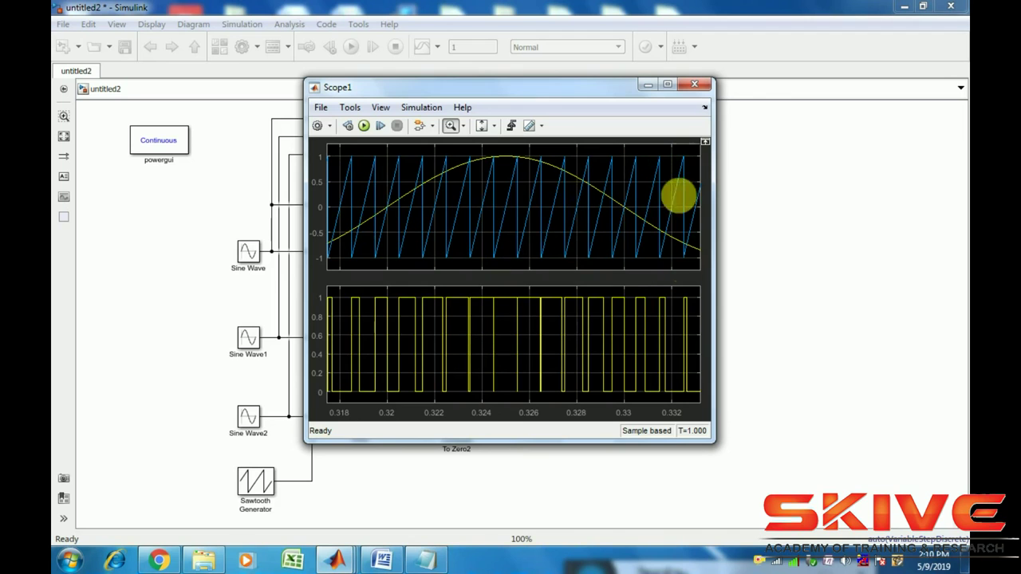
click(693, 86)
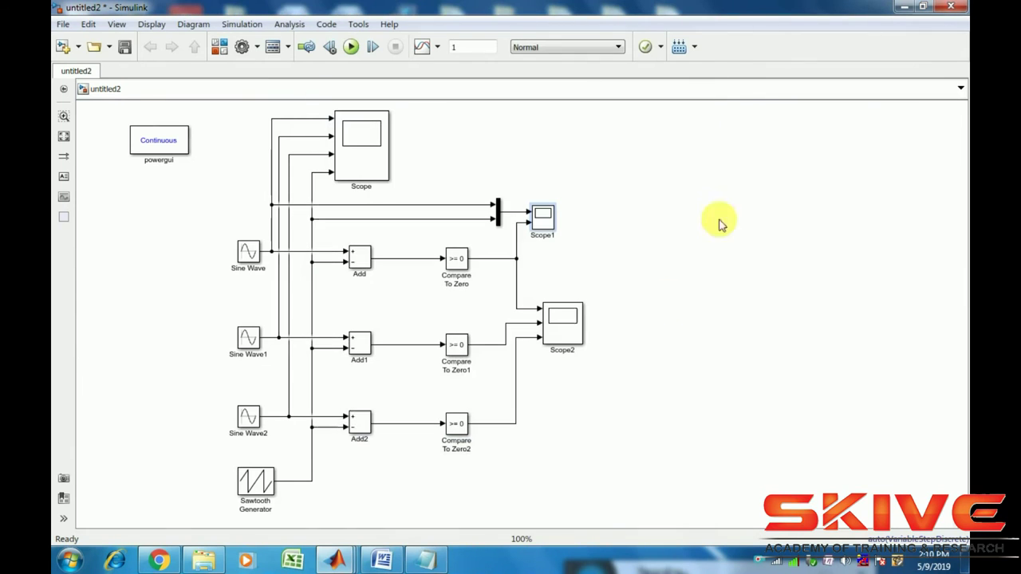
double_click(566, 324)
click(451, 126)
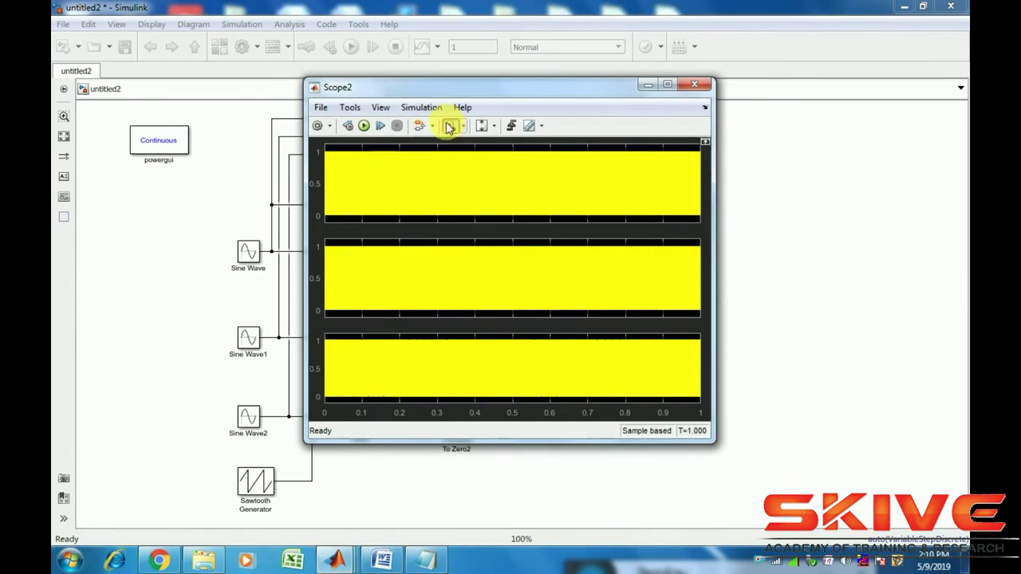
drag(471, 160, 444, 145)
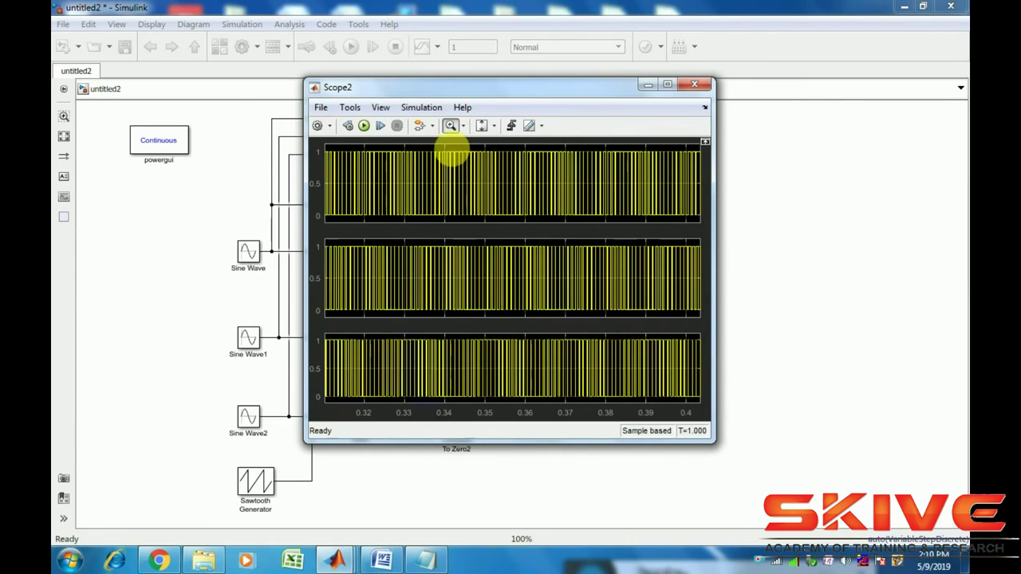
click(497, 160)
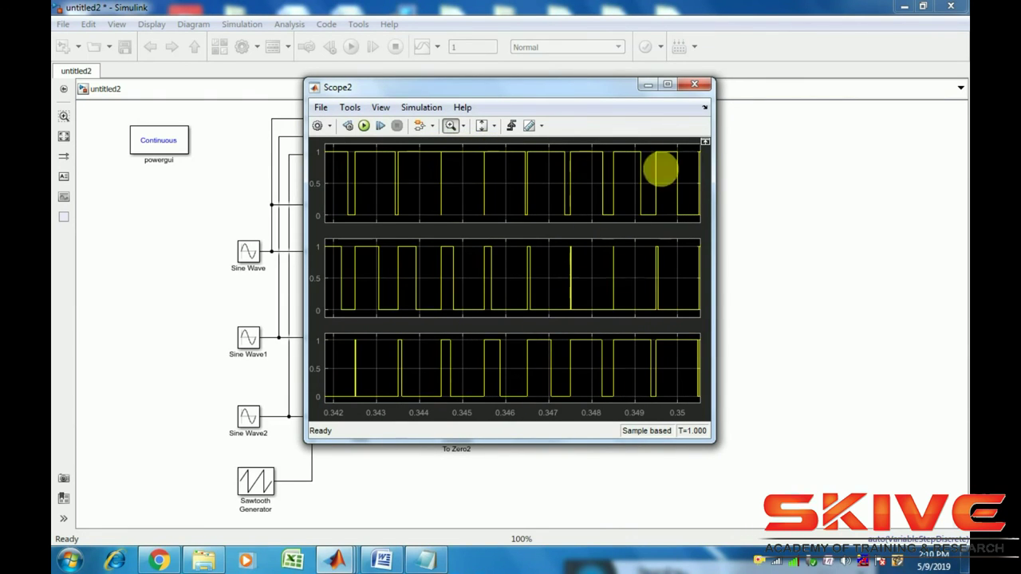
click(696, 85)
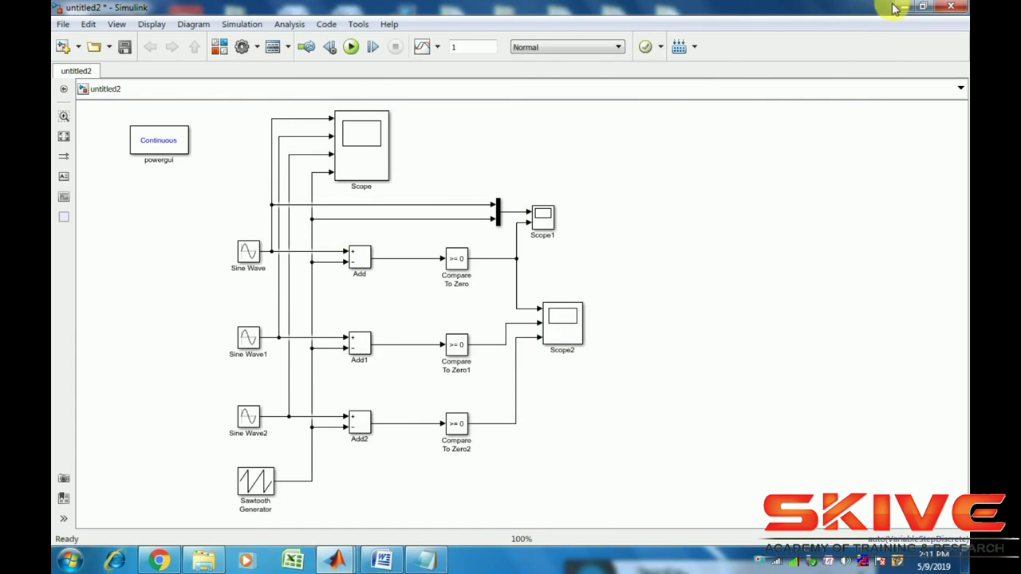